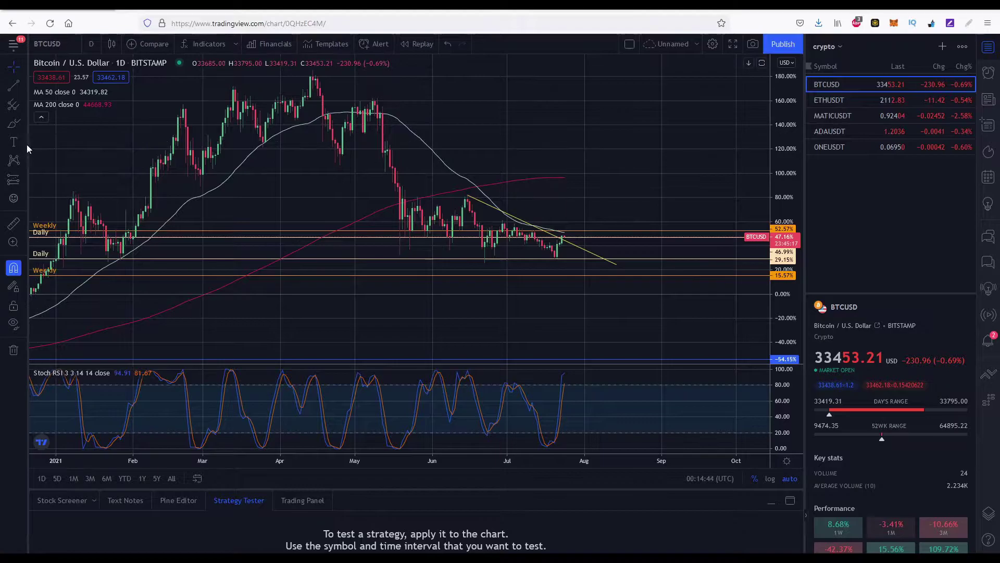
- Brush a projected Bitcoin price path from the latest candle into September, and set the price scale to log
click(14, 128)
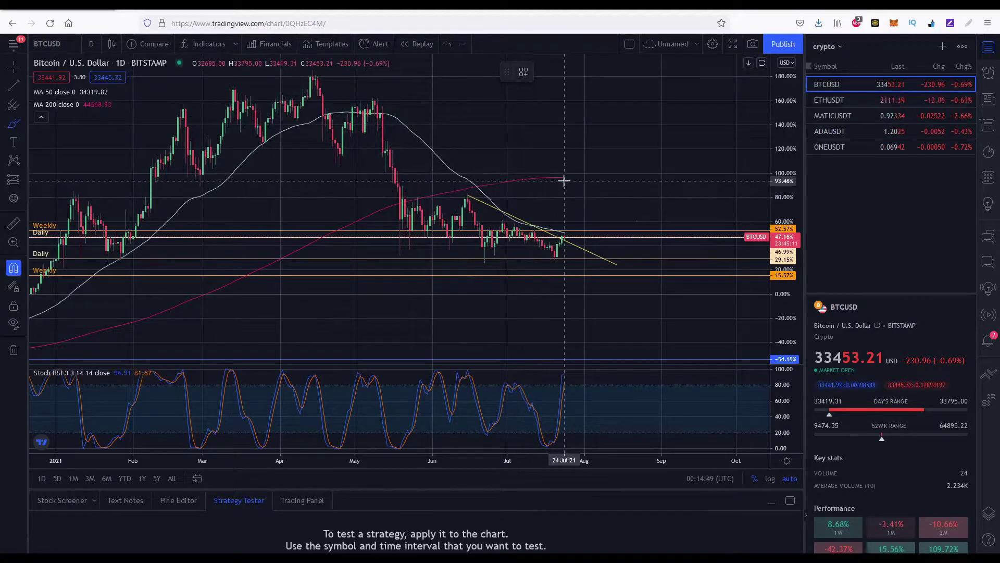
drag(571, 178, 721, 196)
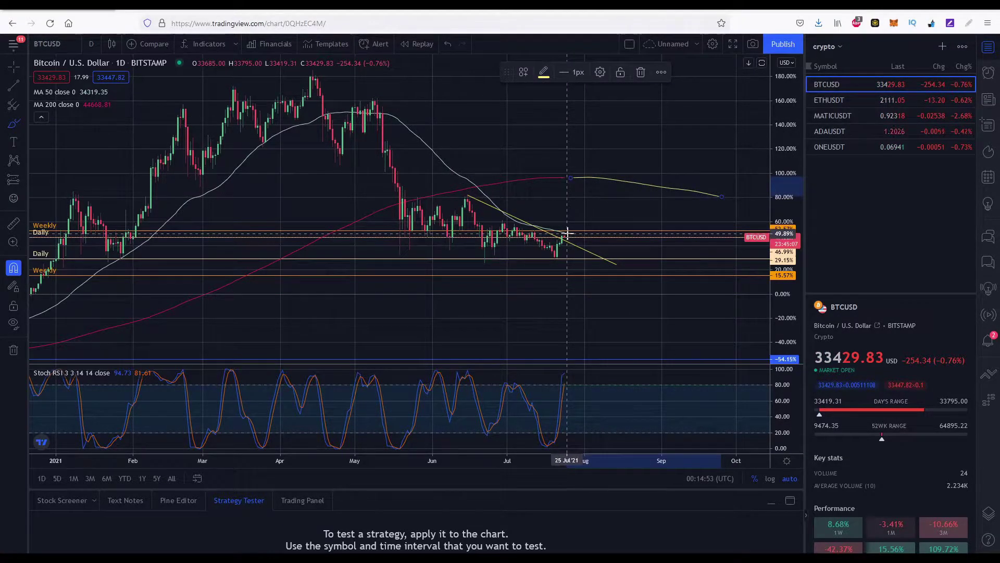
key(Delete)
drag(568, 232, 748, 200)
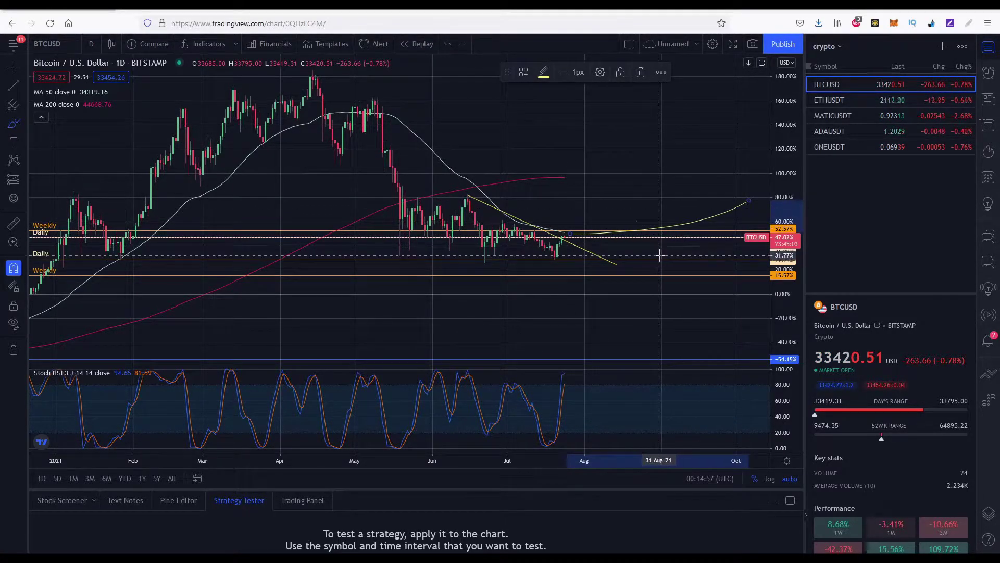
key(Delete)
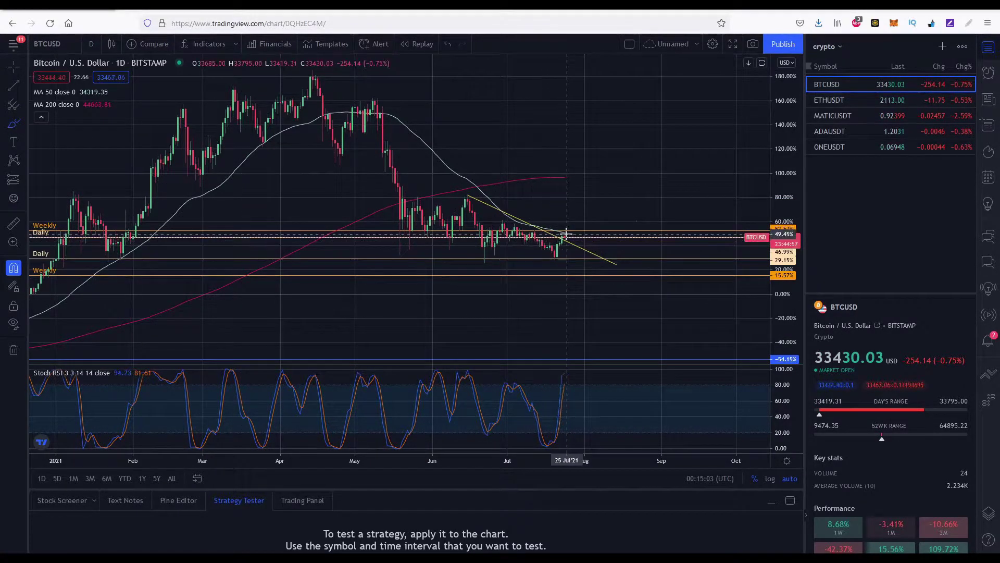
drag(569, 230, 748, 241)
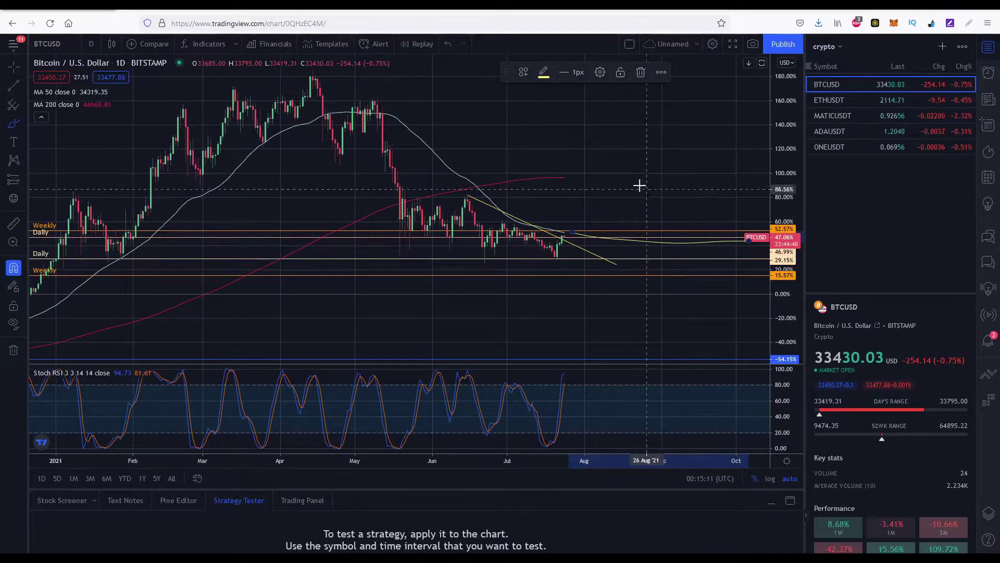
click(774, 478)
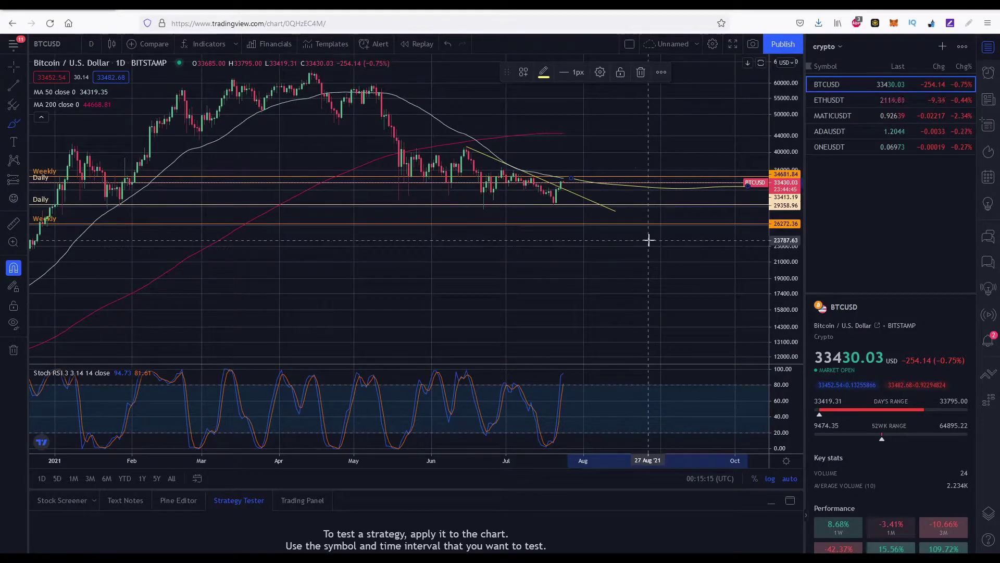
- Delete the brushed price path and both Brush circles drawn in the Stoch RSI pane
key(Delete)
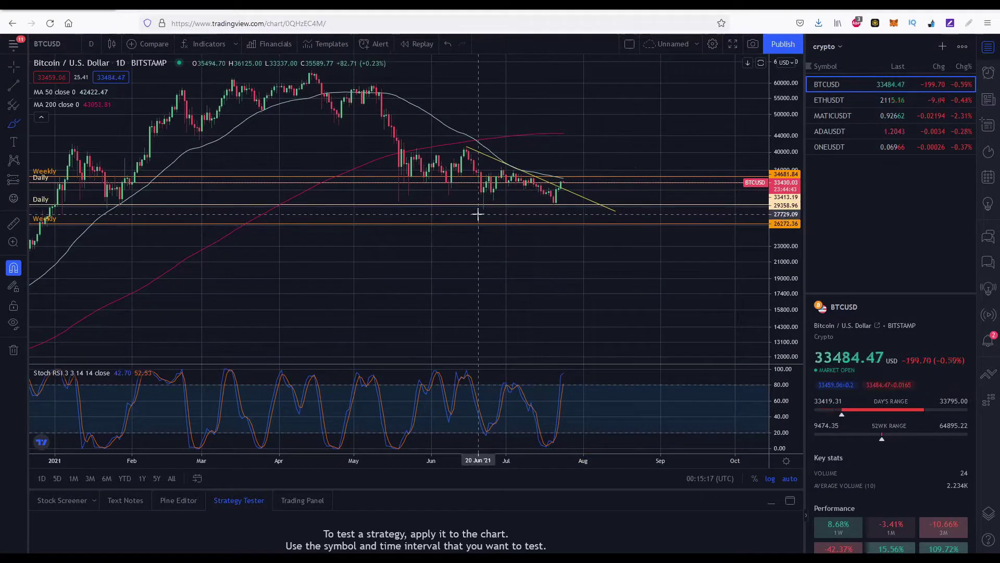
scroll(596, 209, up, 3)
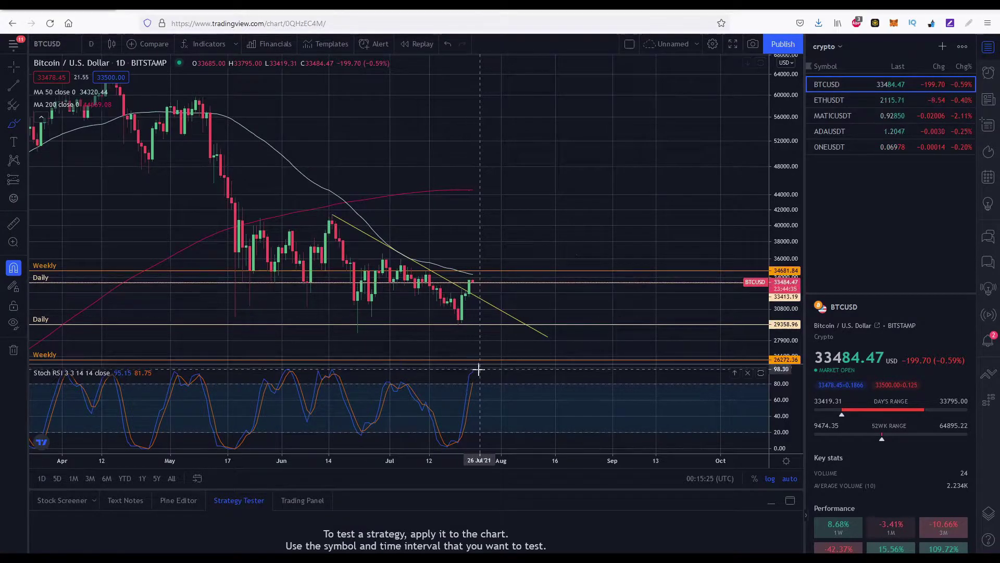
mouse_move(476, 364)
mouse_down()
mouse_move(457, 359)
mouse_move(485, 388)
mouse_move(474, 361)
mouse_up()
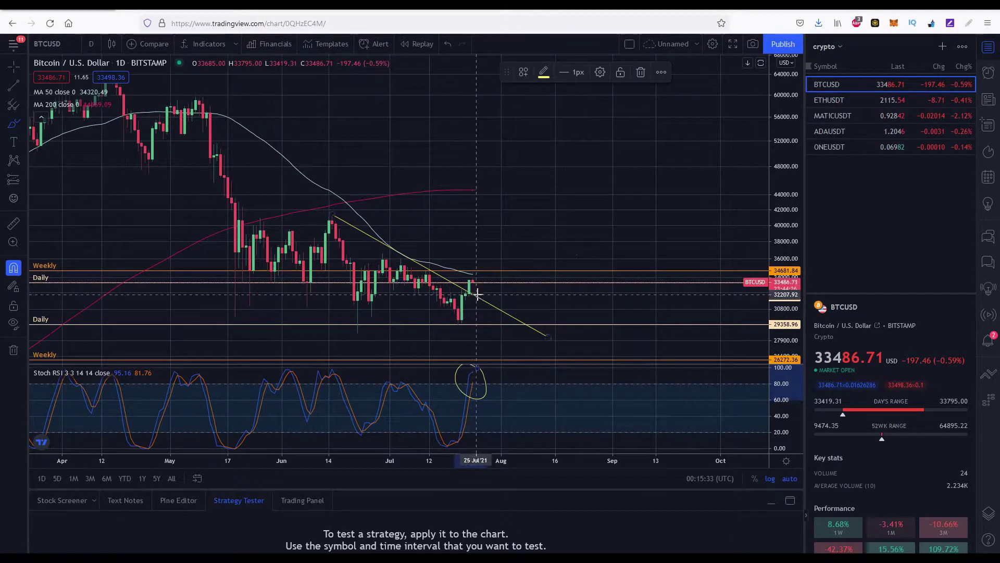
drag(496, 421, 513, 426)
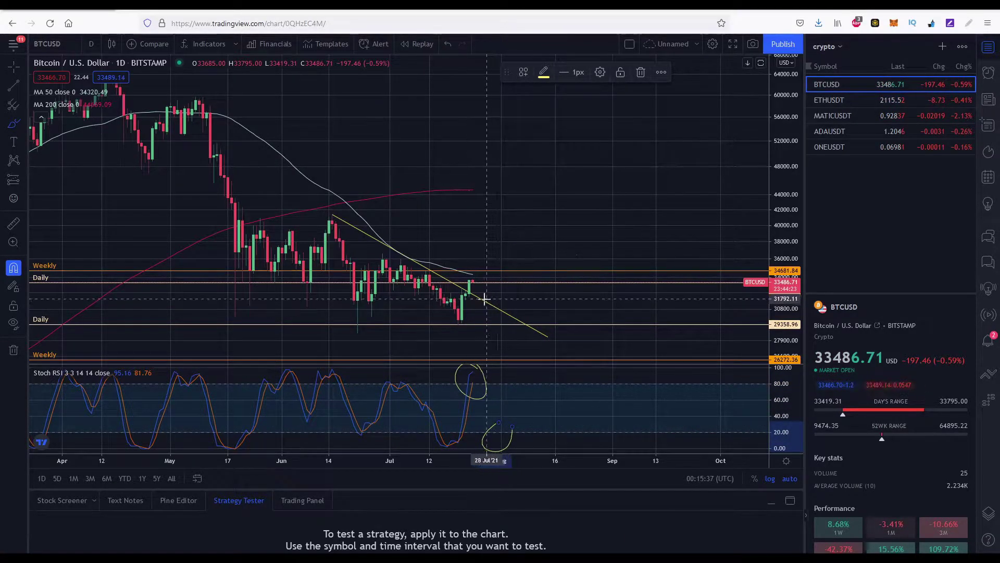
key(Delete)
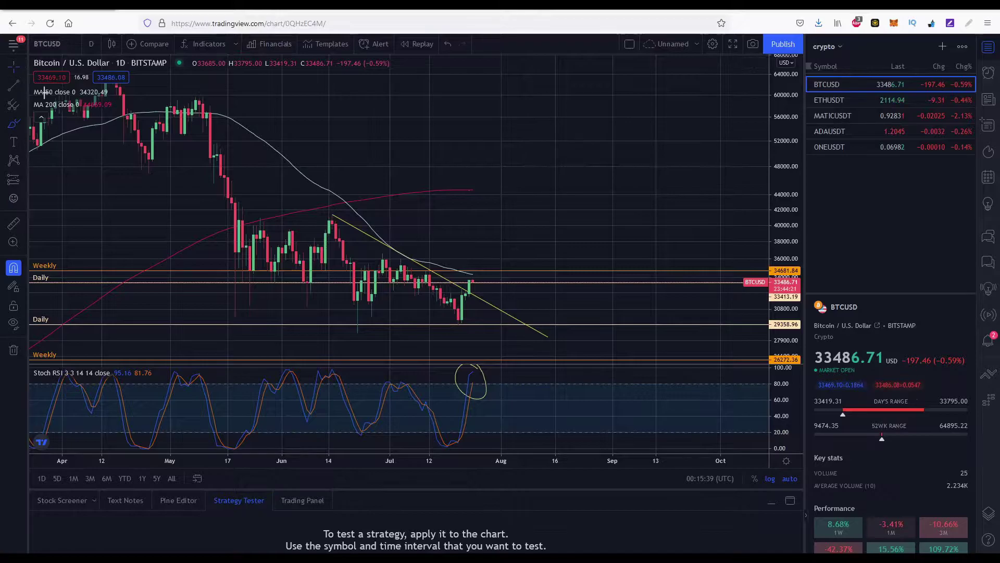
click(482, 375)
key(Delete)
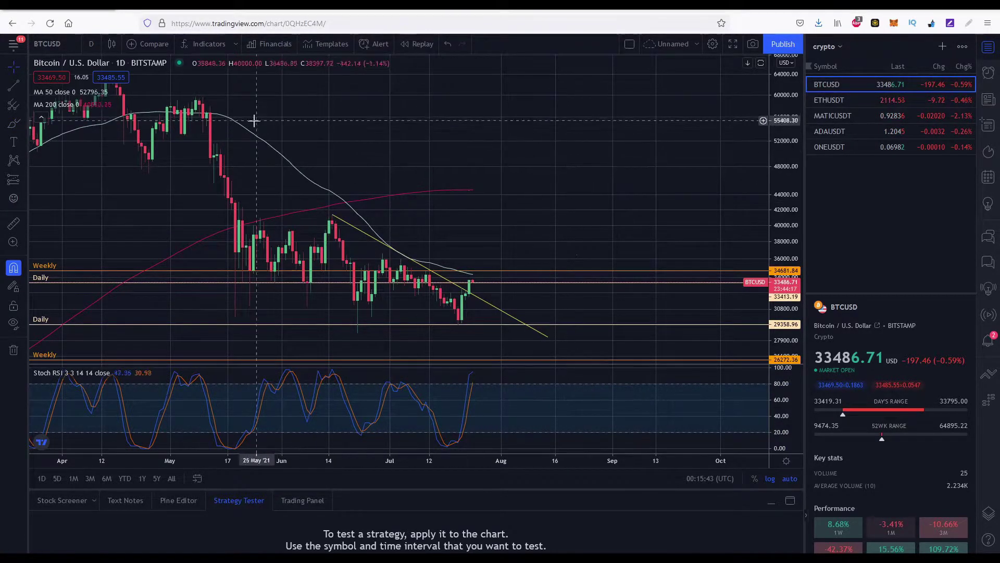
- Switch BTCUSD to weekly candles and compress the price scale to fit the weekly range
click(93, 45)
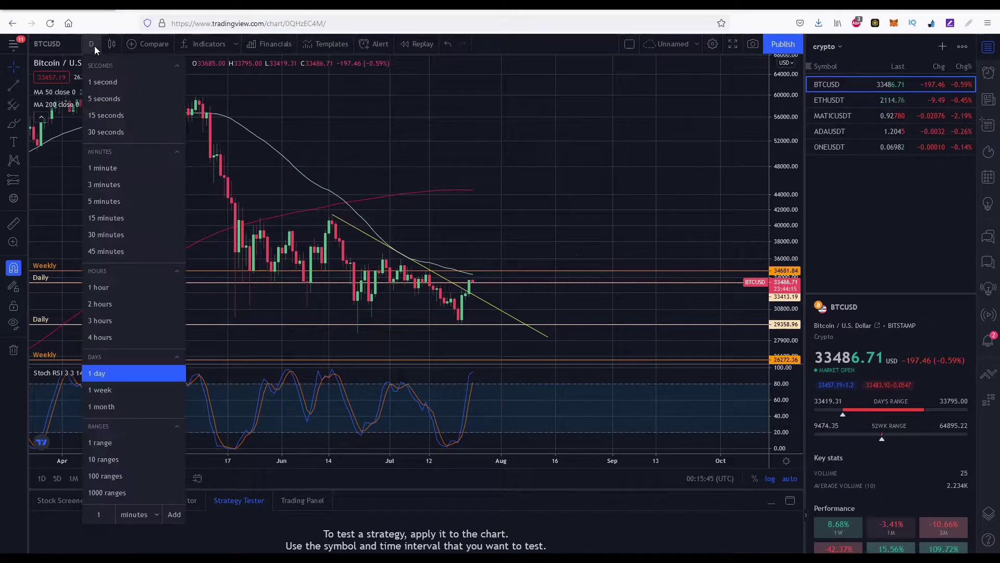
click(117, 393)
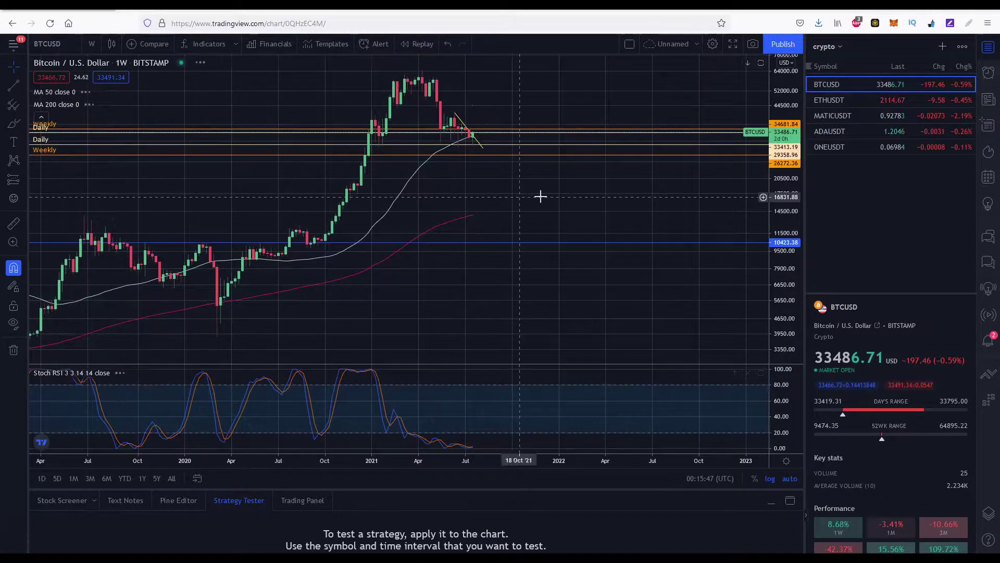
drag(791, 208, 791, 240)
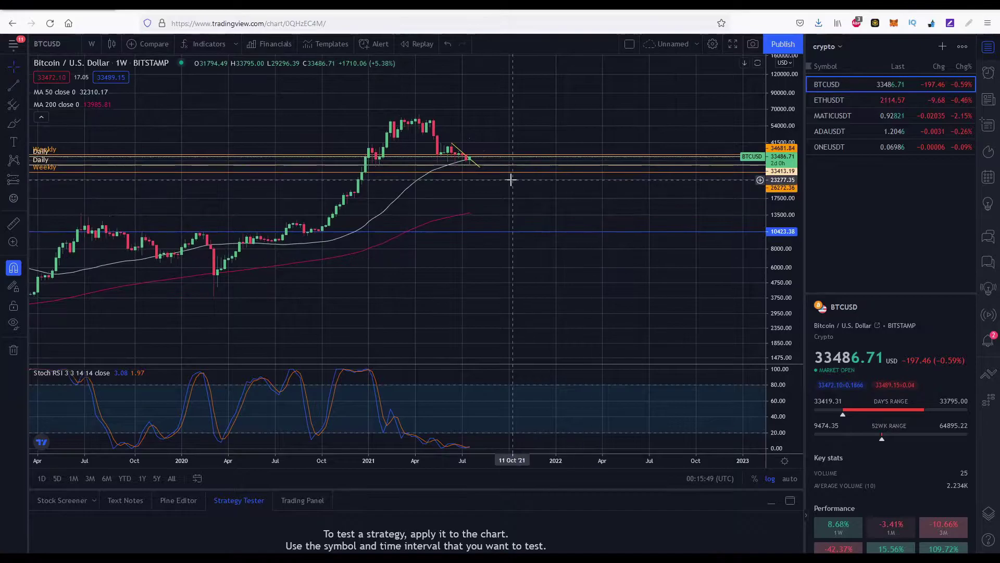
drag(511, 176, 384, 219)
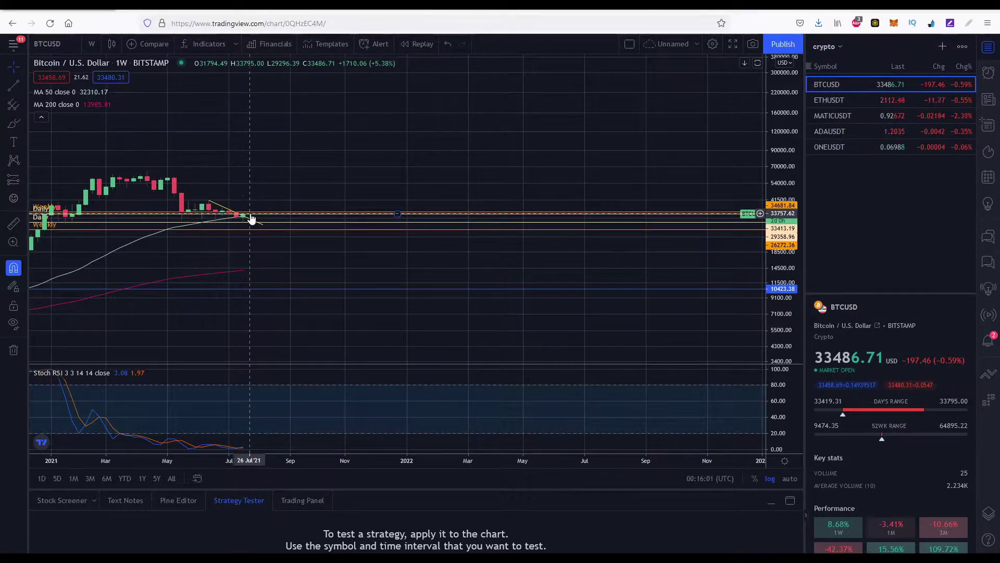
- Return BTCUSD to daily candles and stretch the price scale around the recent candles
click(92, 44)
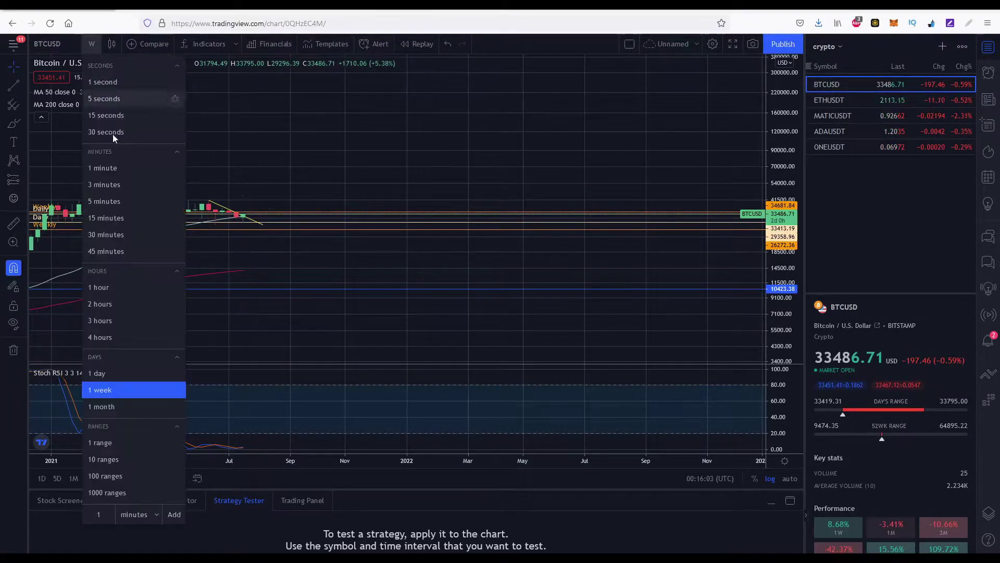
click(107, 371)
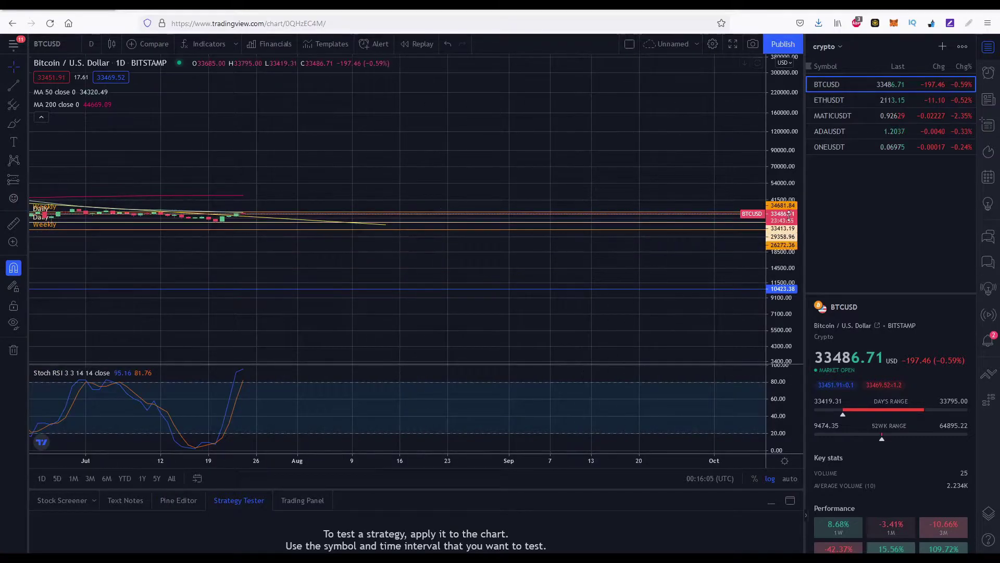
drag(767, 135, 788, 136)
drag(252, 238, 402, 172)
click(92, 48)
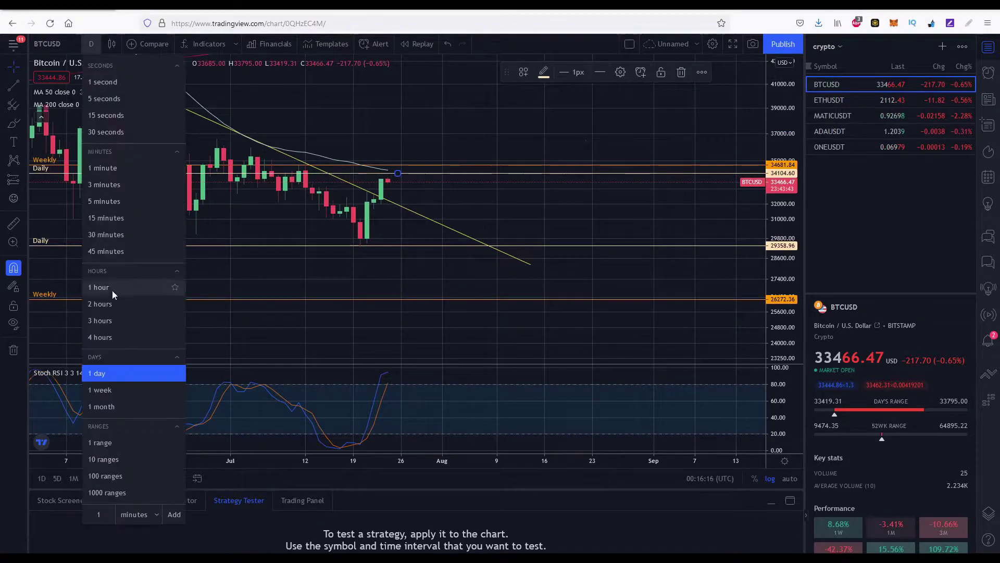
- Show BTCUSD on 4-hour candles and drag the upper Daily level down to 33,885.99
click(105, 332)
drag(792, 200, 792, 180)
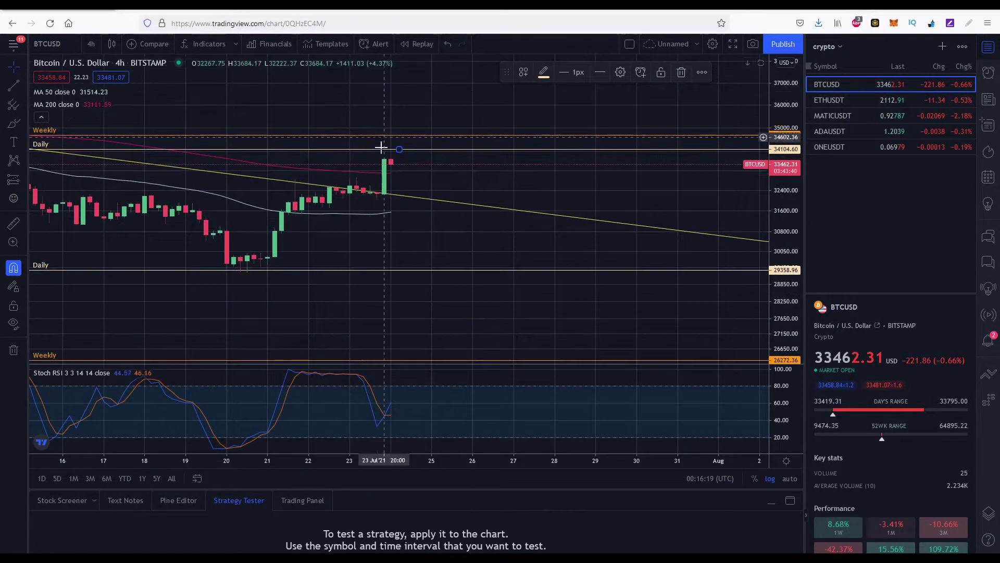
drag(423, 155, 391, 158)
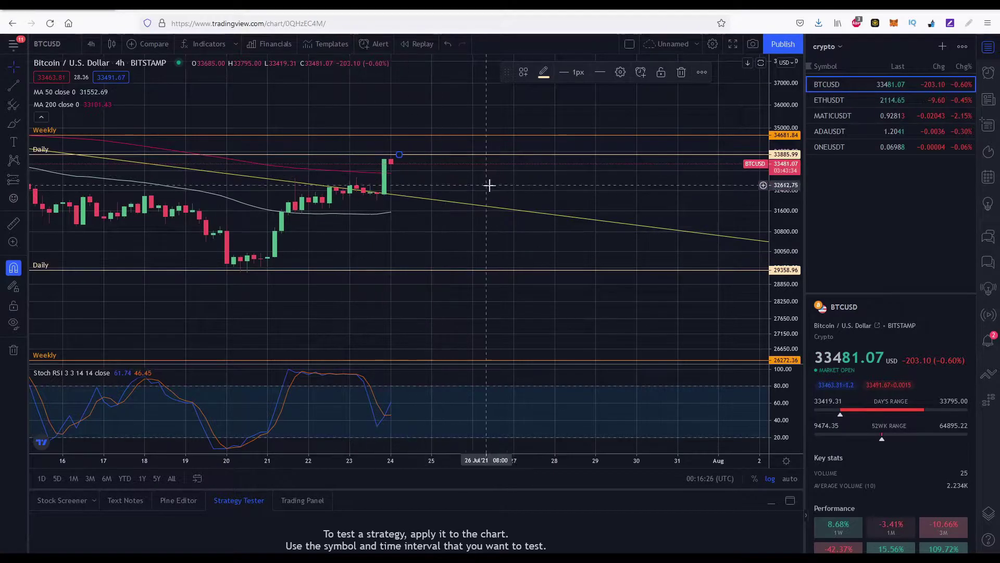
scroll(468, 183, down, 5)
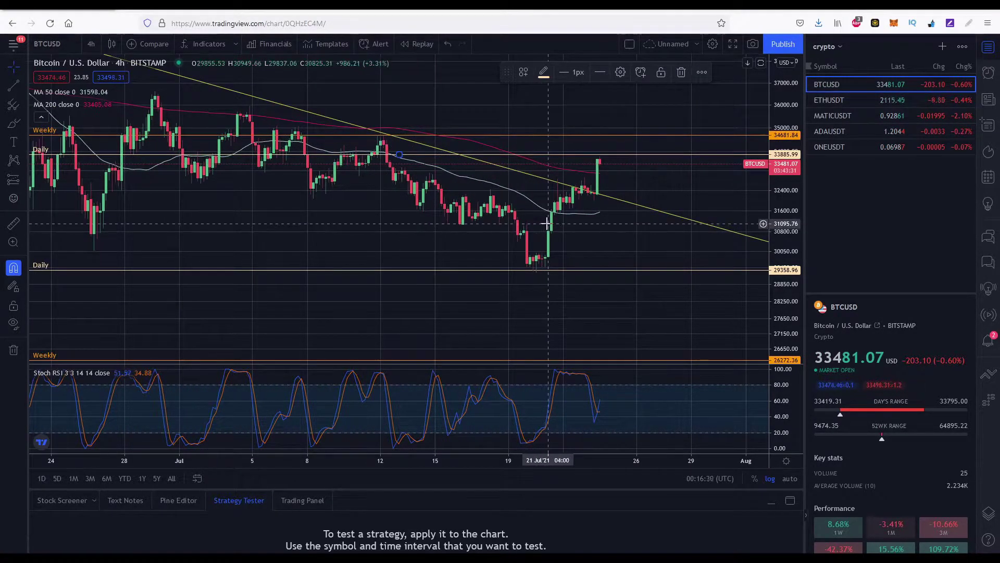
scroll(553, 220, up, 2)
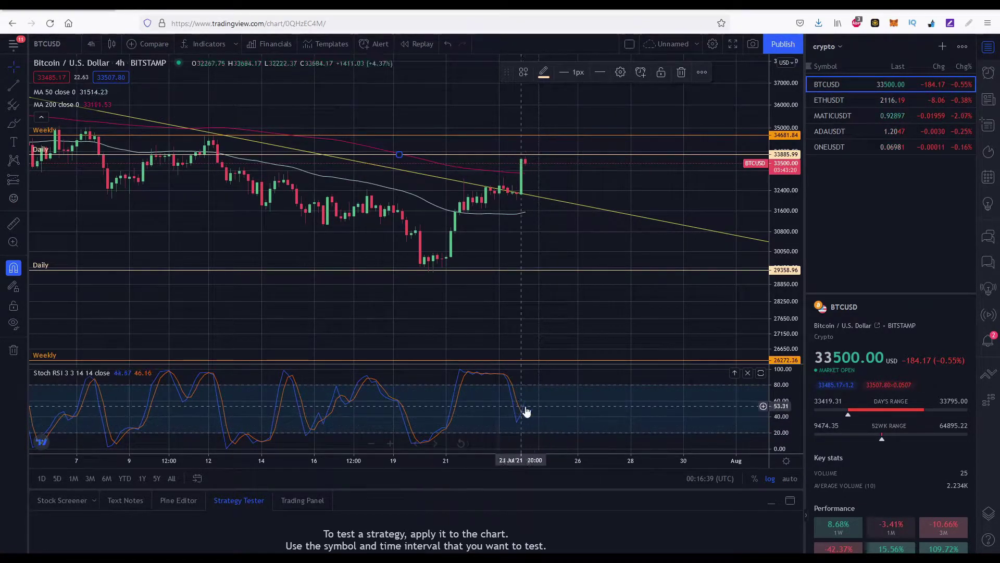
click(85, 42)
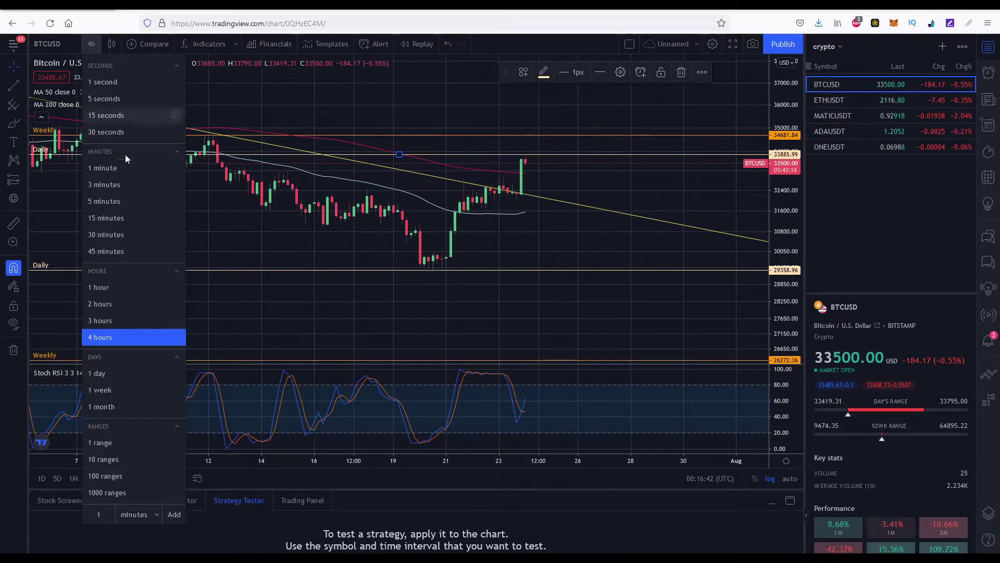
- Switch BTCUSD to 1-hour candles, briefly circling the latest hourly bars with the Brush
click(114, 292)
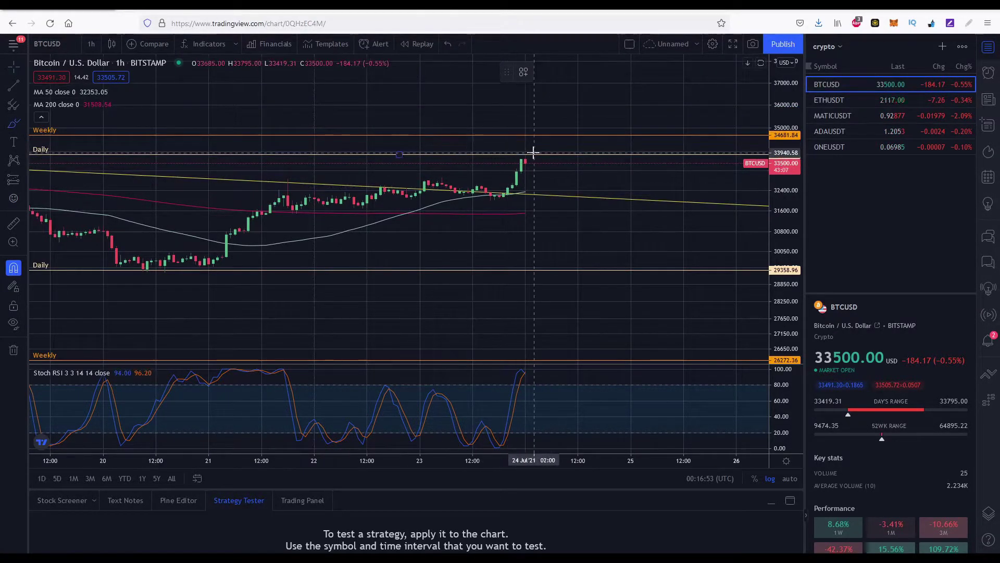
mouse_move(521, 150)
mouse_down()
mouse_move(532, 171)
mouse_move(530, 152)
mouse_up()
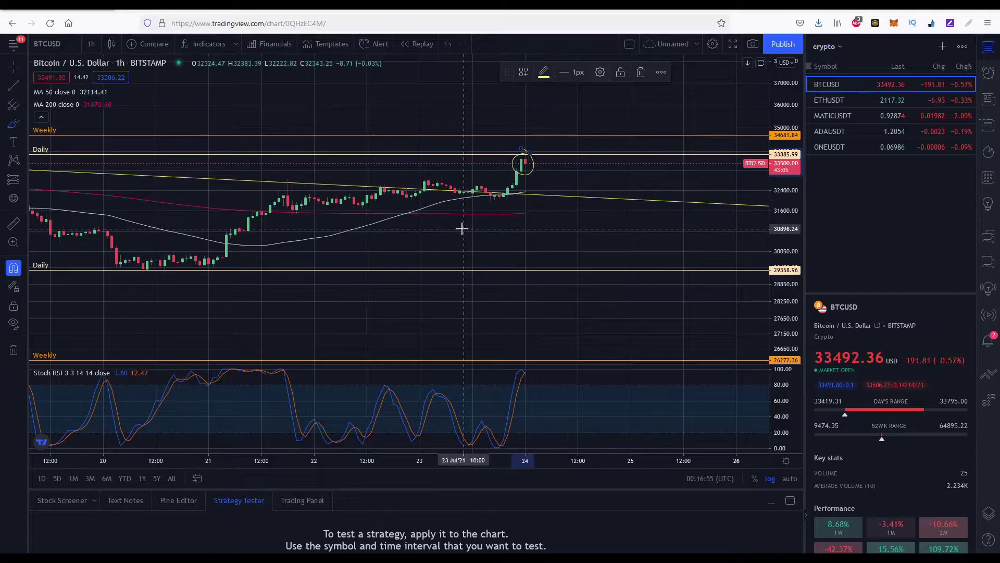
key(Delete)
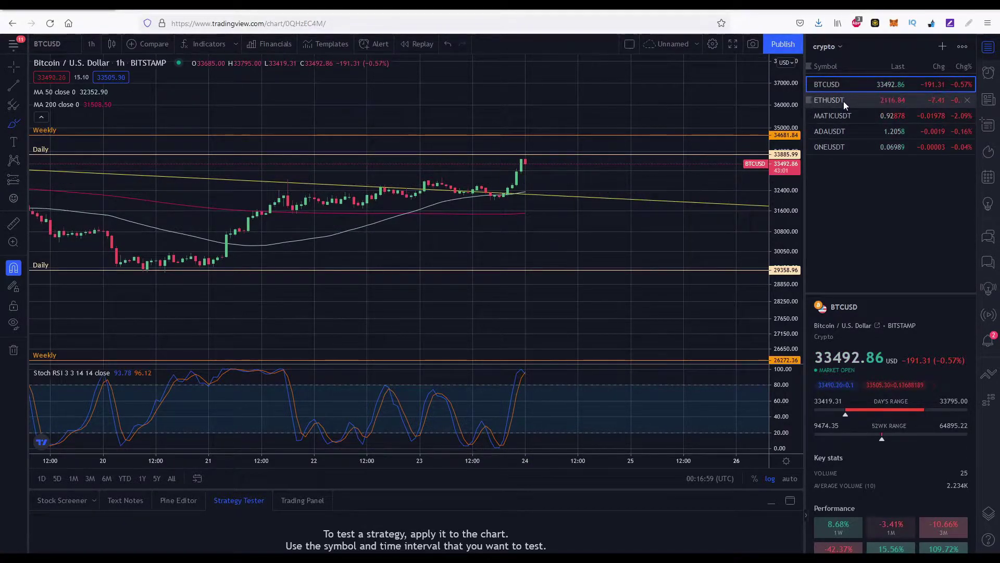
- Return BTCUSD to daily candles and open the ETHUSDT chart from the watchlist
click(91, 45)
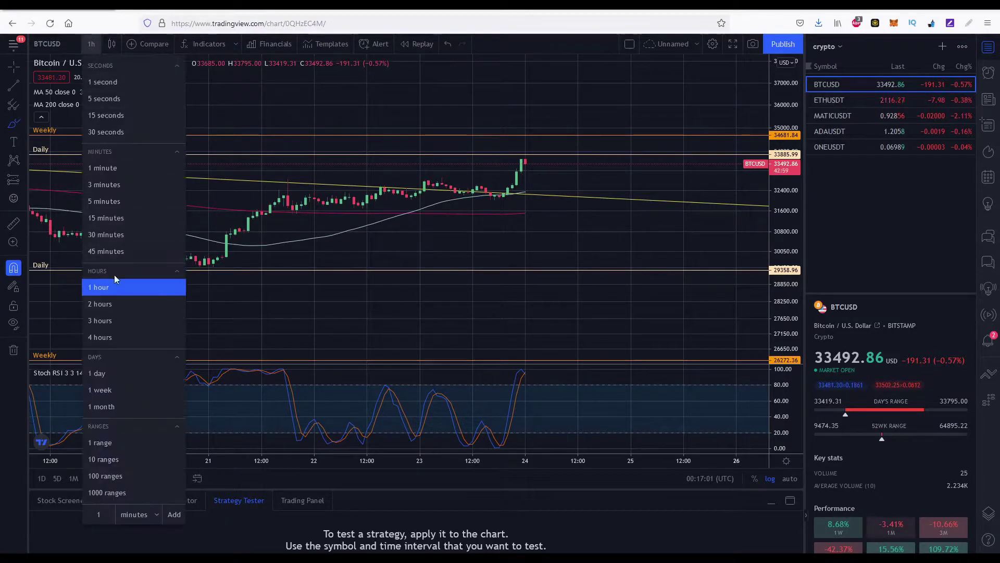
click(112, 378)
click(846, 103)
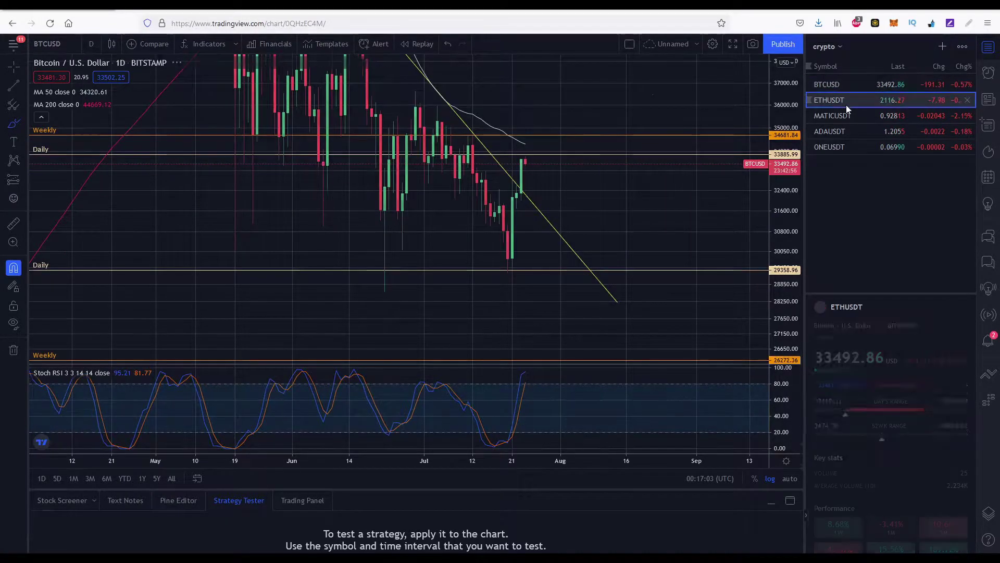
drag(590, 203, 555, 148)
key(Delete)
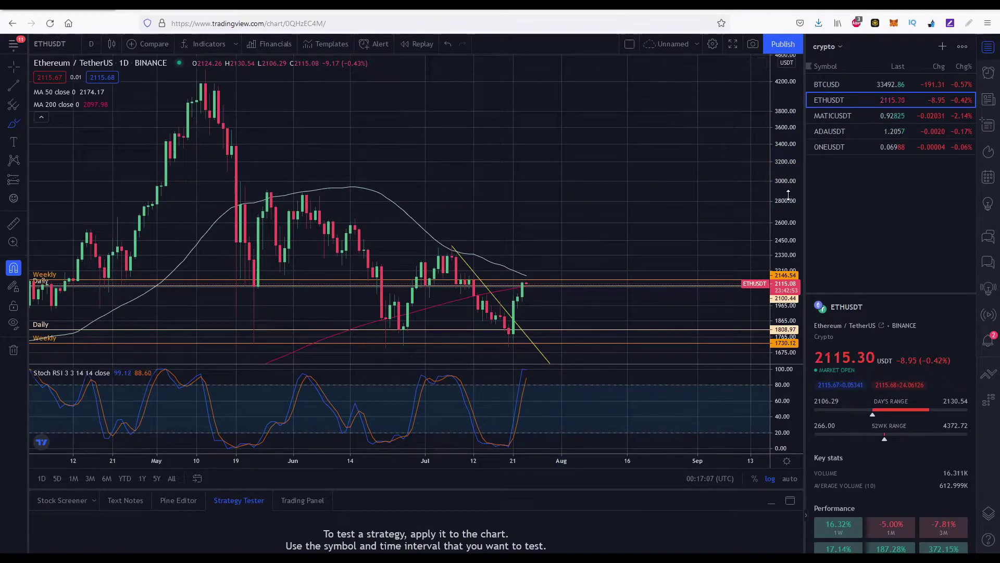
- Stretch the price scale and pan the ETHUSDT daily chart toward the recent candles
drag(788, 195, 760, 158)
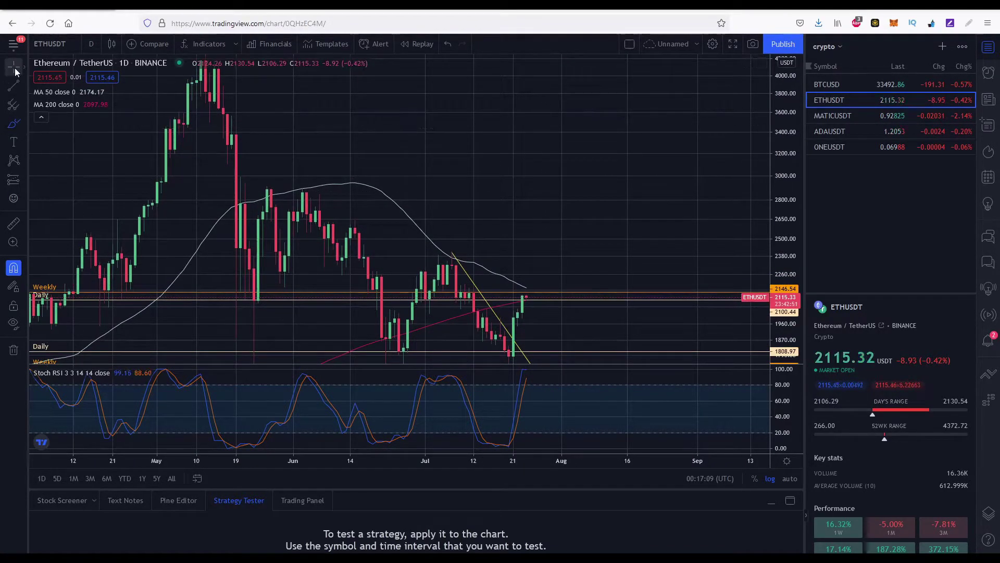
drag(530, 180, 504, 68)
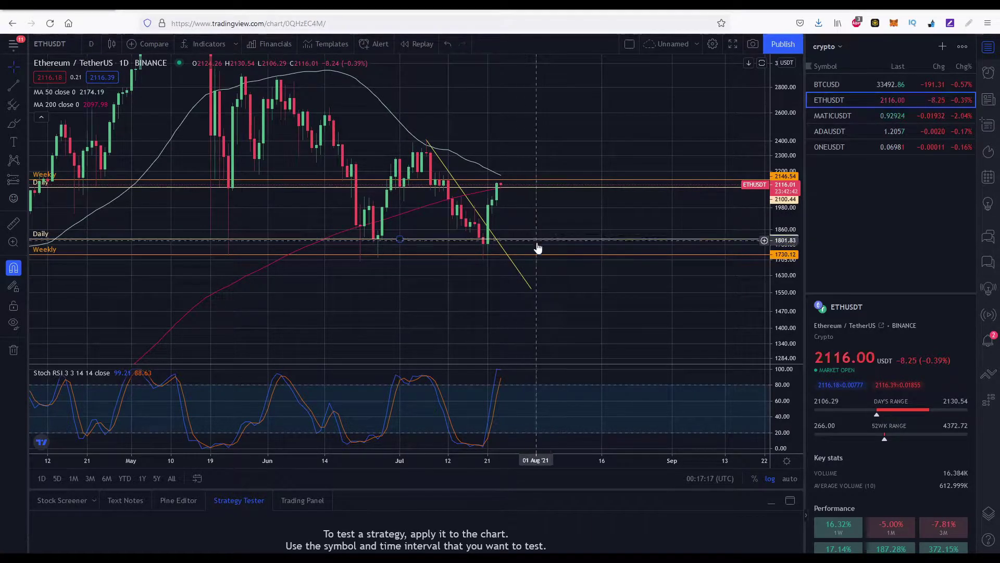
scroll(543, 261, down, 5)
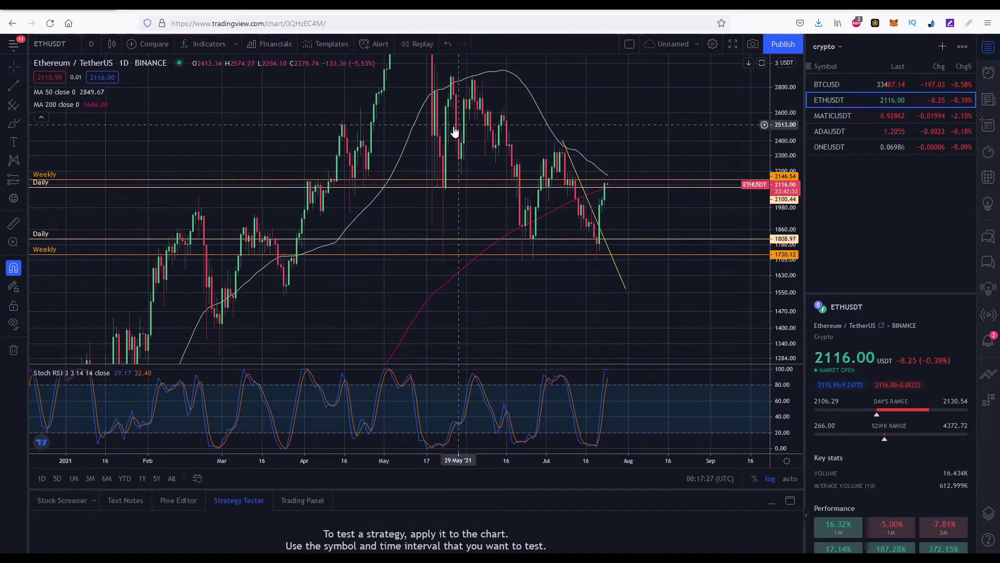
drag(638, 165, 556, 96)
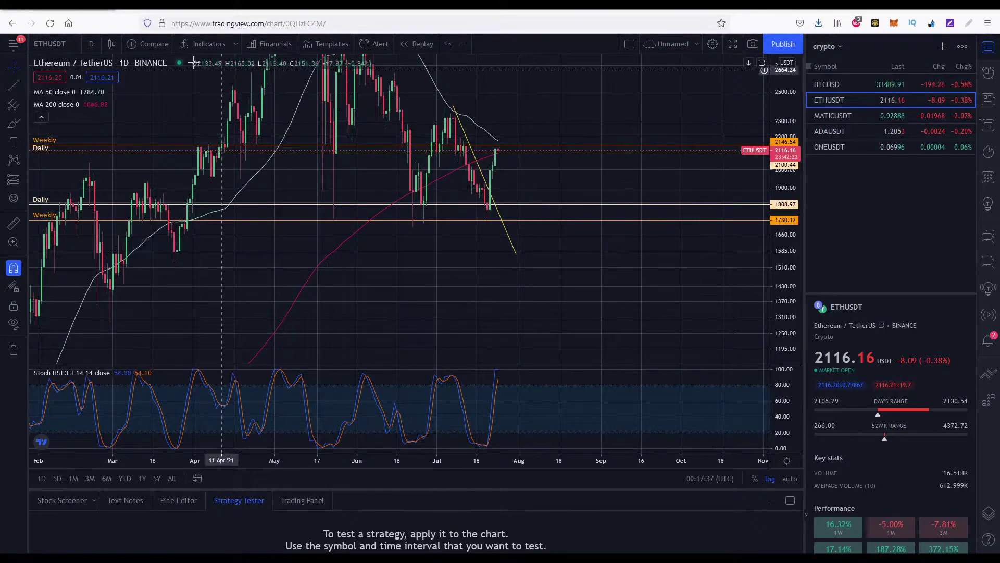
click(89, 43)
- Show ETHUSDT on 1-hour candles with the latest bars framed on a stretched price scale
click(110, 286)
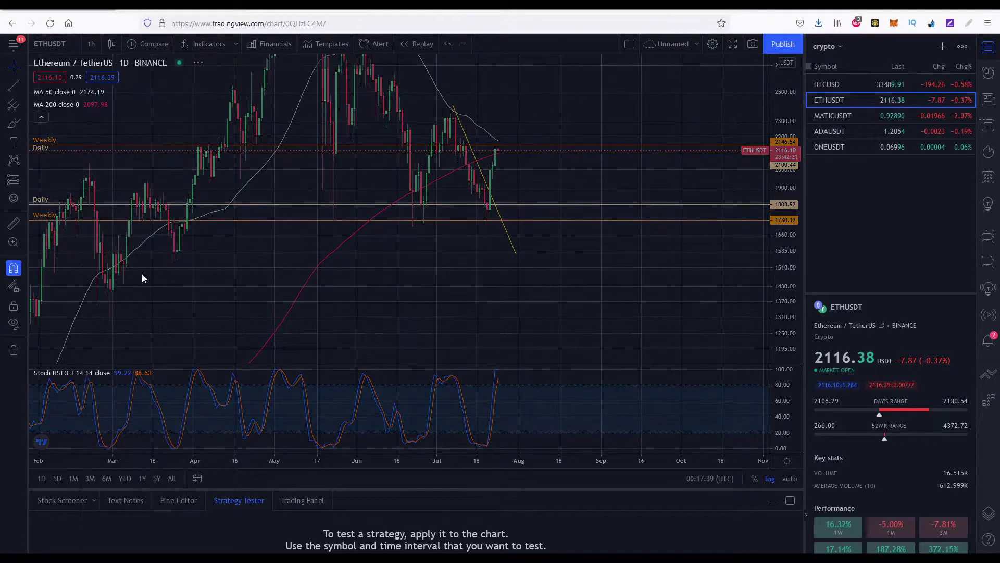
drag(580, 152, 496, 124)
scroll(206, 112, up, 2)
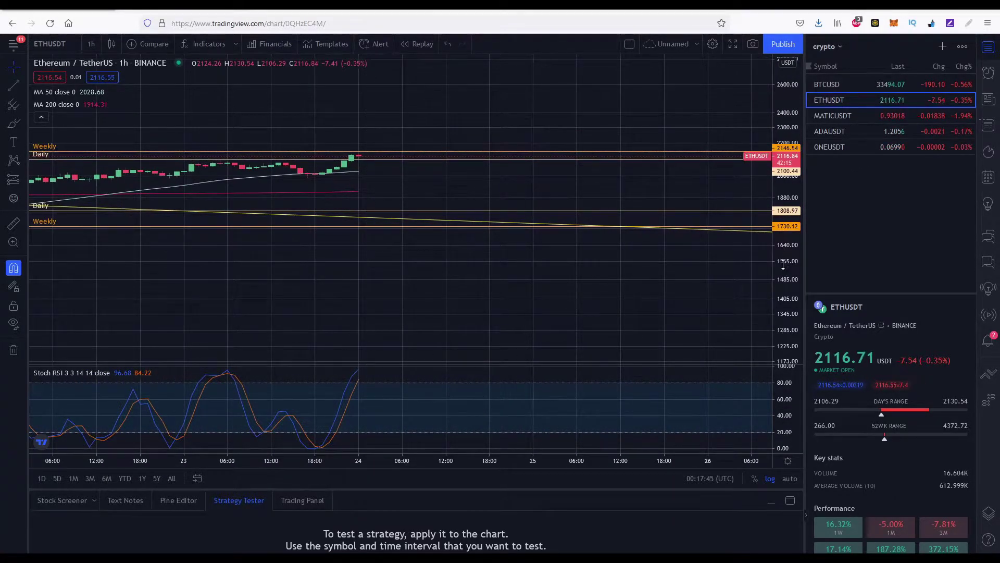
drag(783, 265, 784, 240)
drag(451, 154, 536, 237)
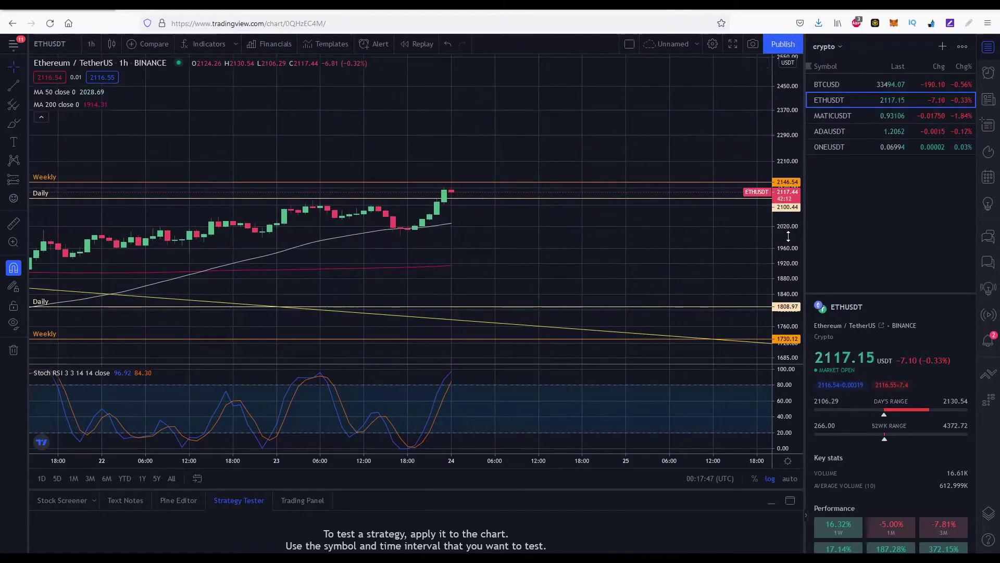
drag(789, 236, 770, 138)
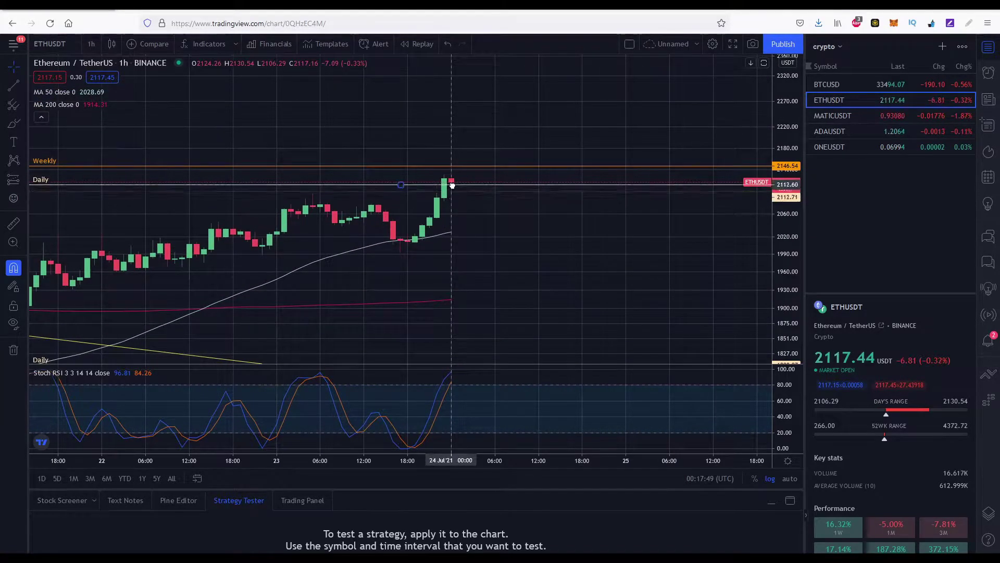
- Raise the upper Daily level to 2132.68 and the upper Weekly level to 2172.69
drag(452, 185, 445, 174)
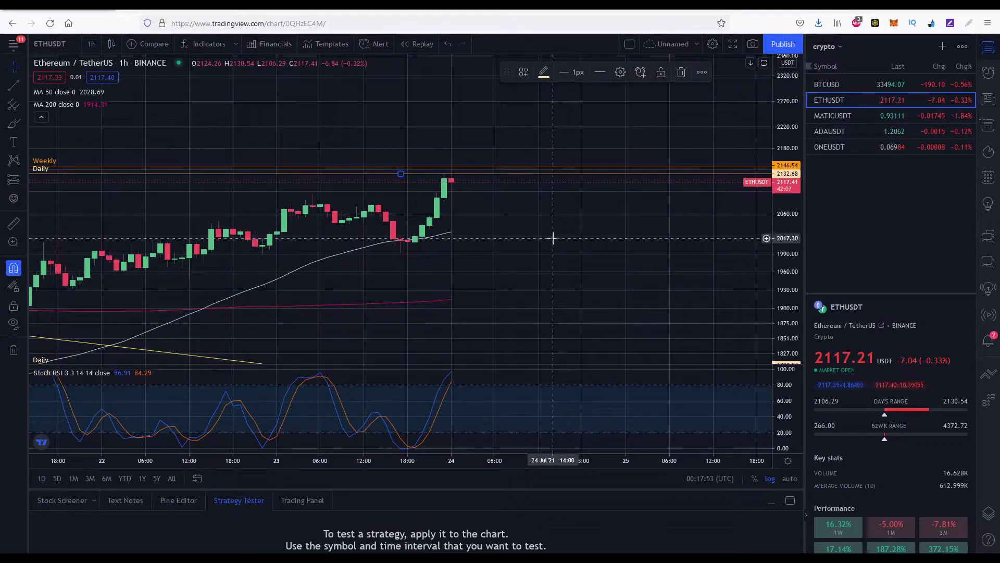
scroll(426, 146, down, 5)
scroll(426, 147, down, 5)
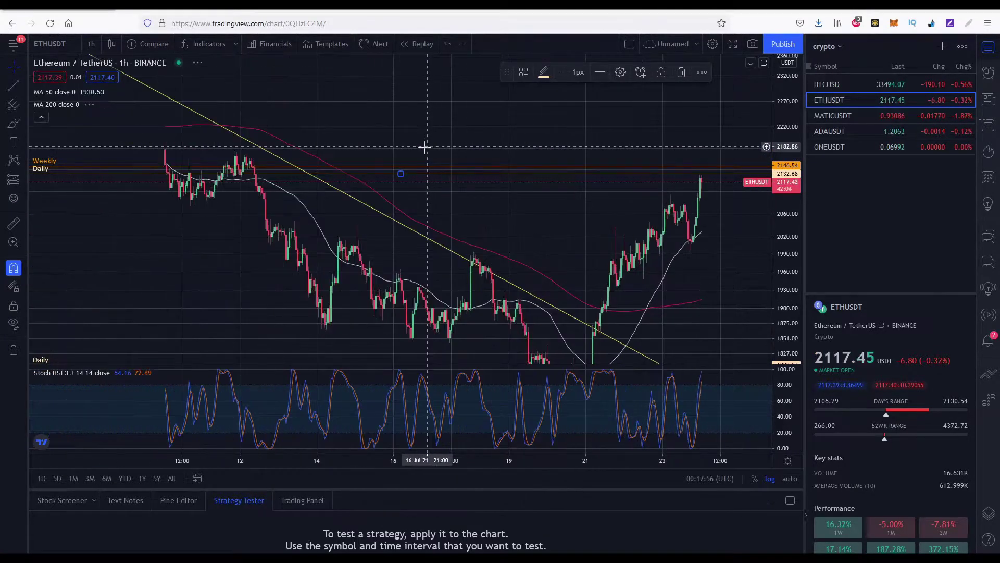
mouse_move(272, 171)
mouse_down()
mouse_move(266, 158)
mouse_move(235, 153)
mouse_up()
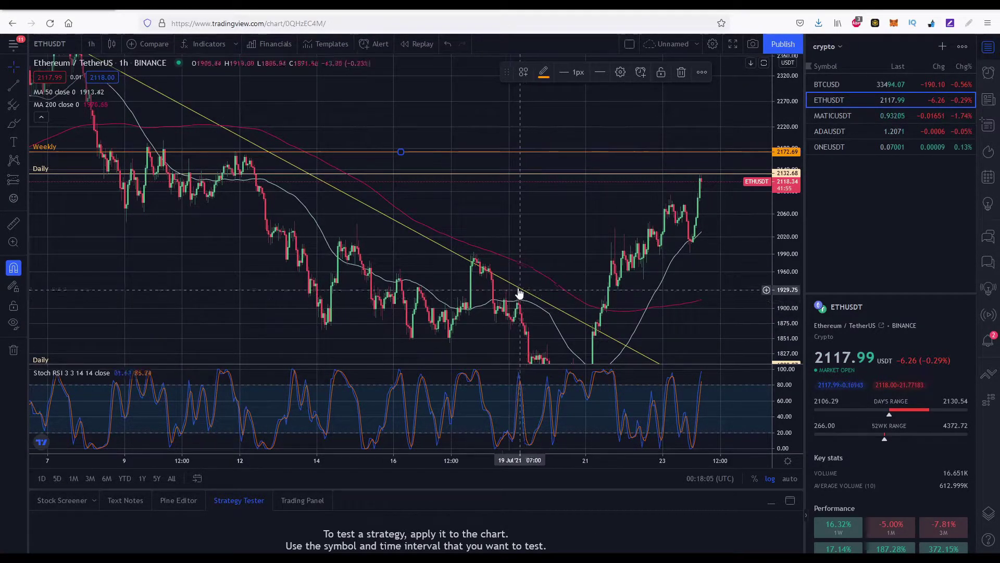
- Realign the yellow trendline along the hourly highs, keeping both levels in view
drag(720, 308, 686, 235)
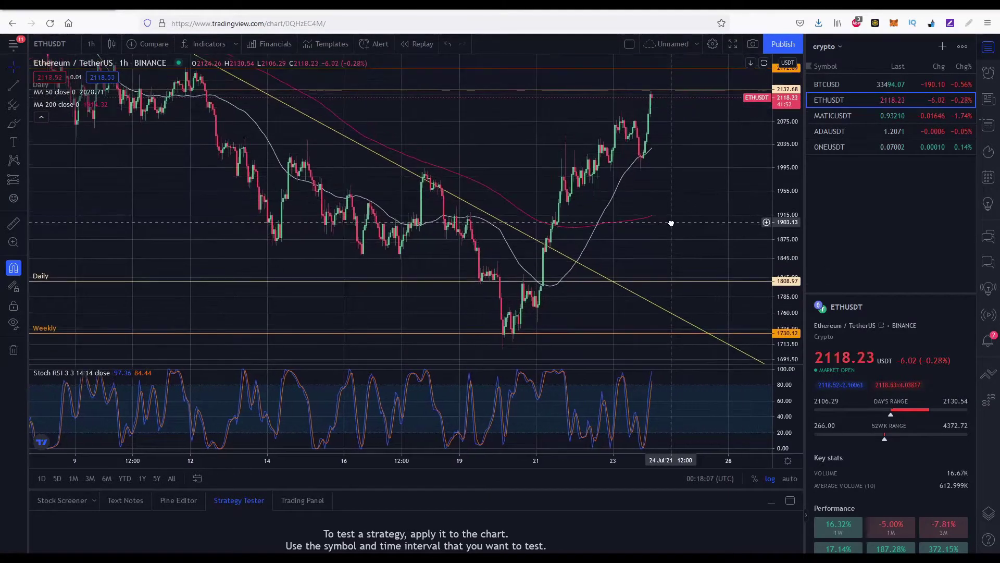
drag(406, 172, 545, 228)
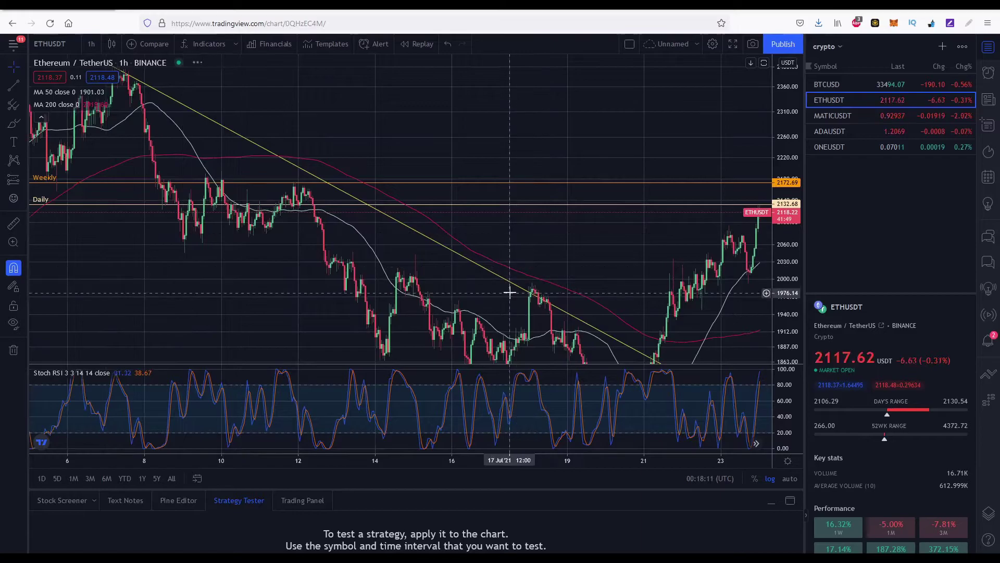
mouse_move(518, 290)
mouse_down()
mouse_move(520, 279)
mouse_move(531, 284)
mouse_up()
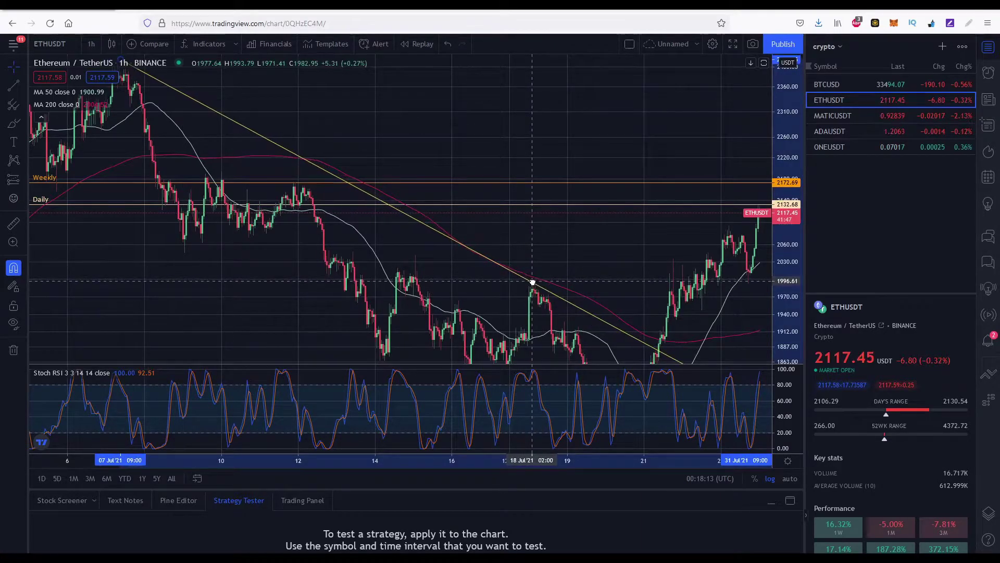
drag(392, 149, 484, 188)
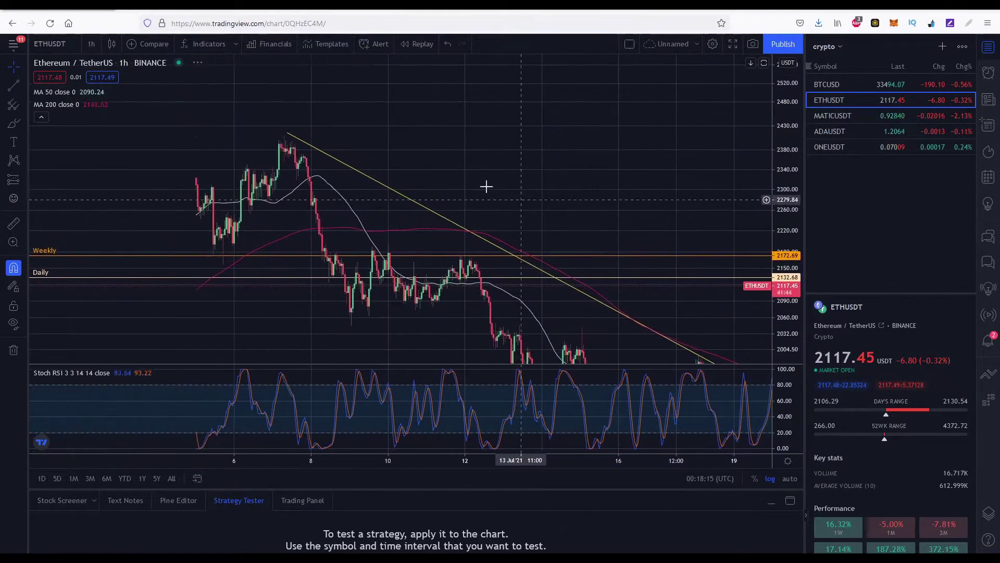
click(300, 140)
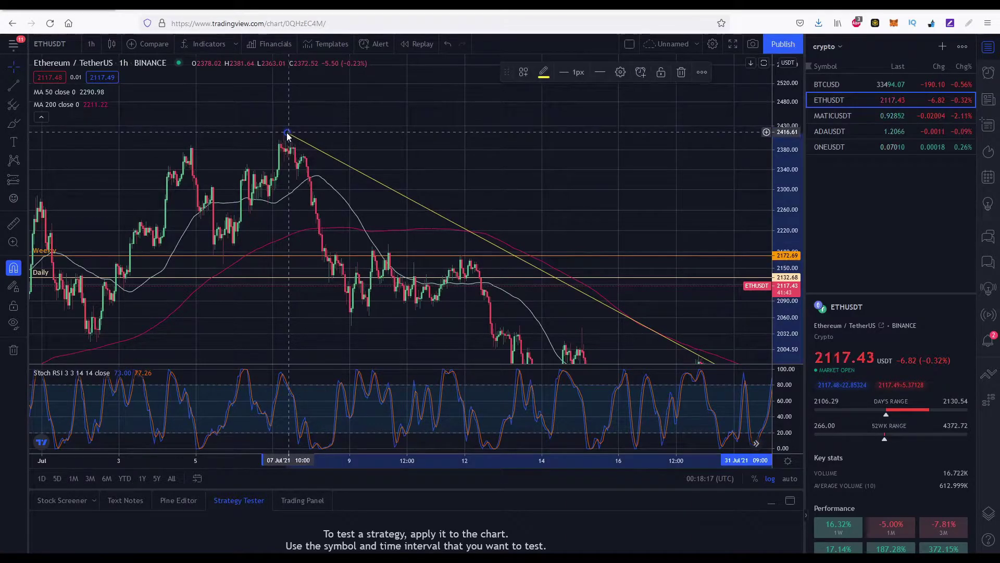
drag(598, 179, 297, 111)
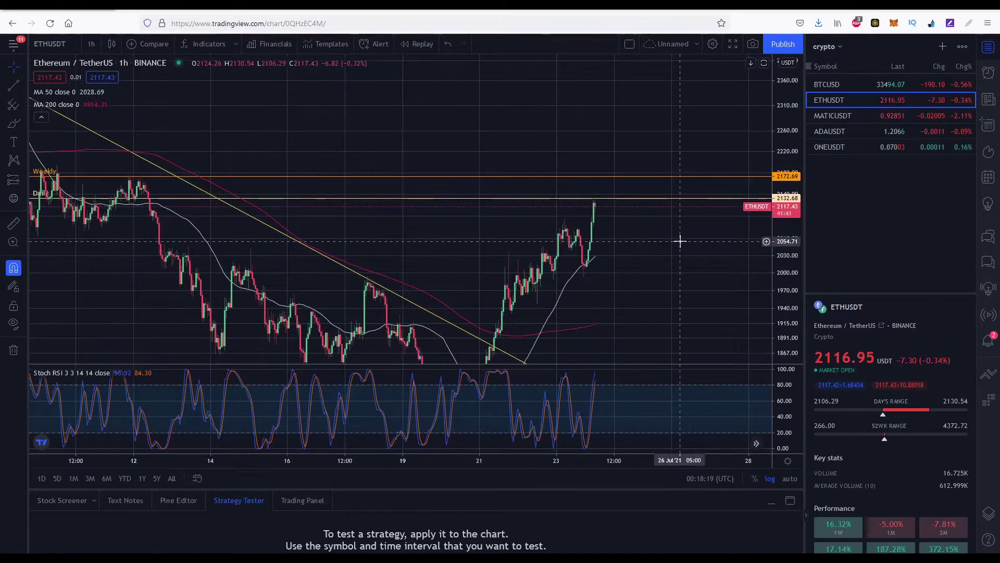
drag(680, 240, 533, 138)
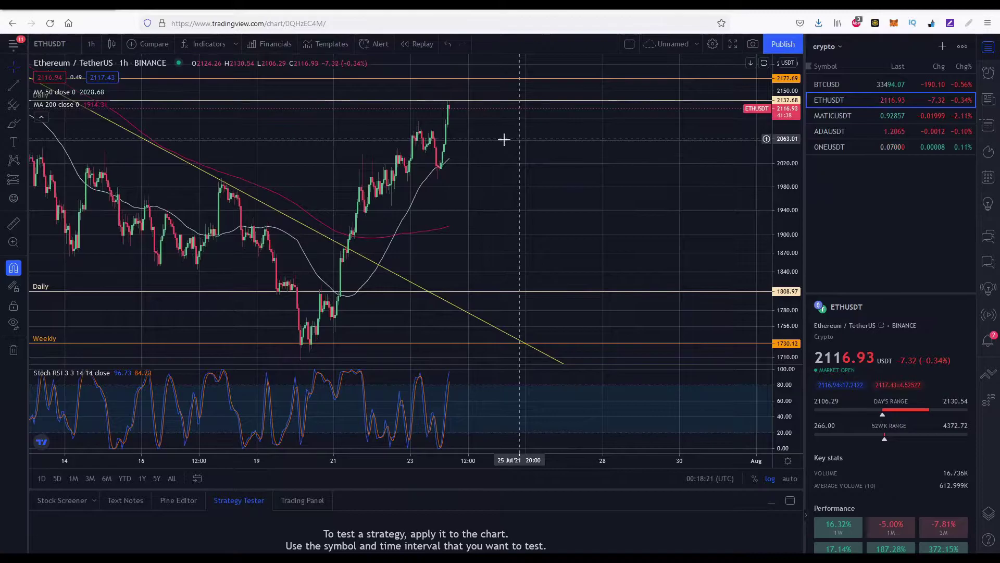
- Return ETHUSDT to daily candles and compress the price scale to show the full history
click(89, 44)
click(121, 373)
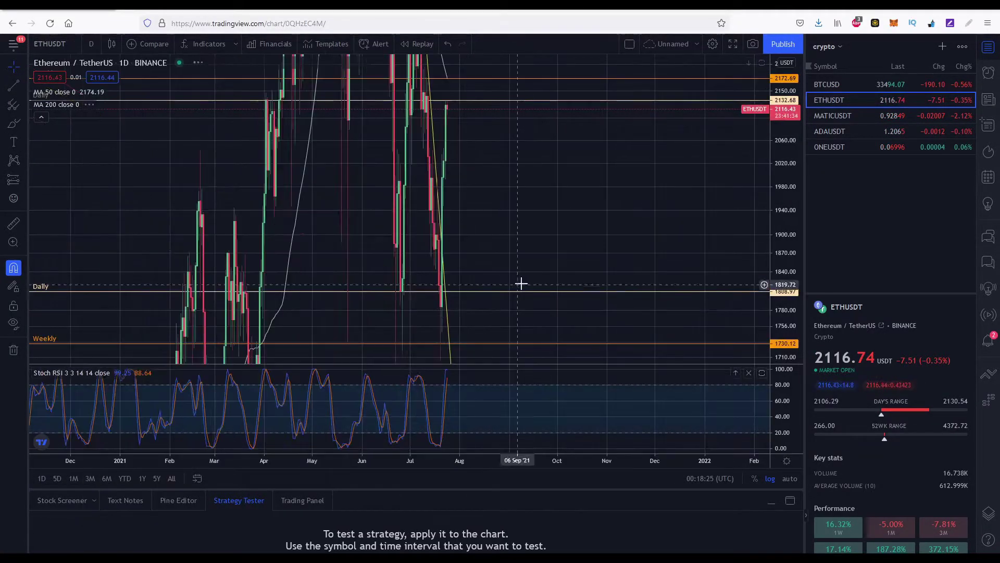
scroll(558, 230, down, 5)
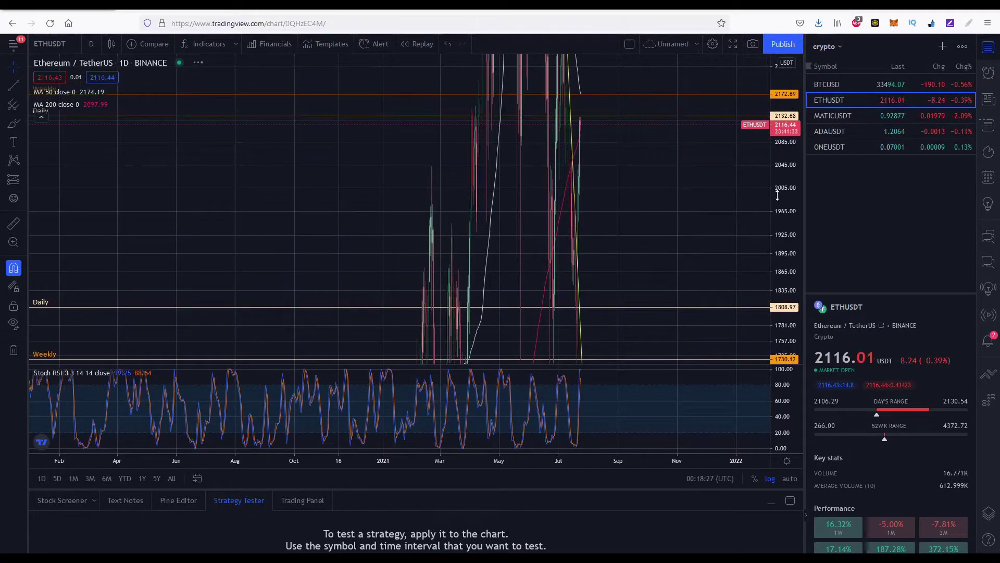
drag(777, 194, 773, 318)
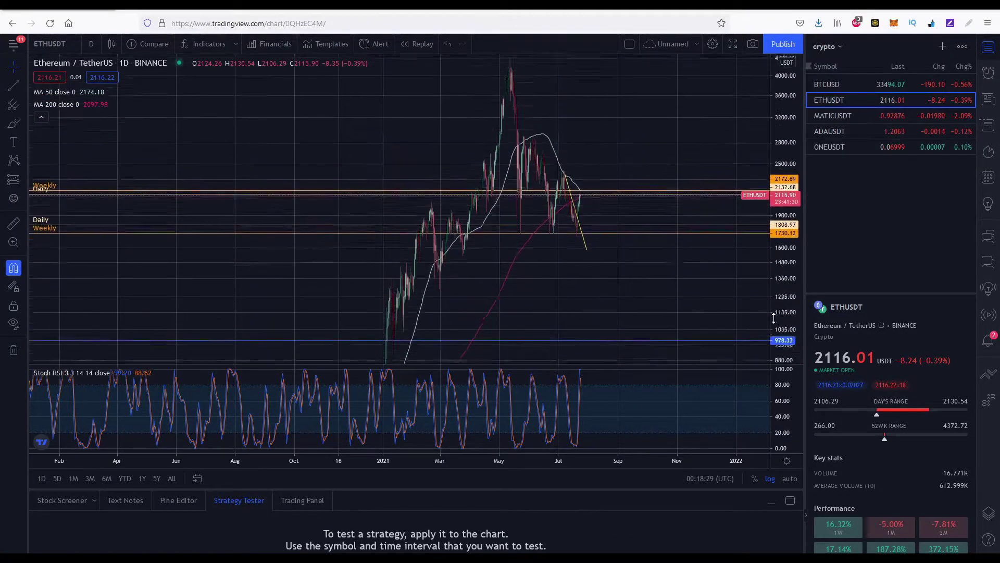
scroll(509, 196, up, 5)
drag(413, 140, 516, 245)
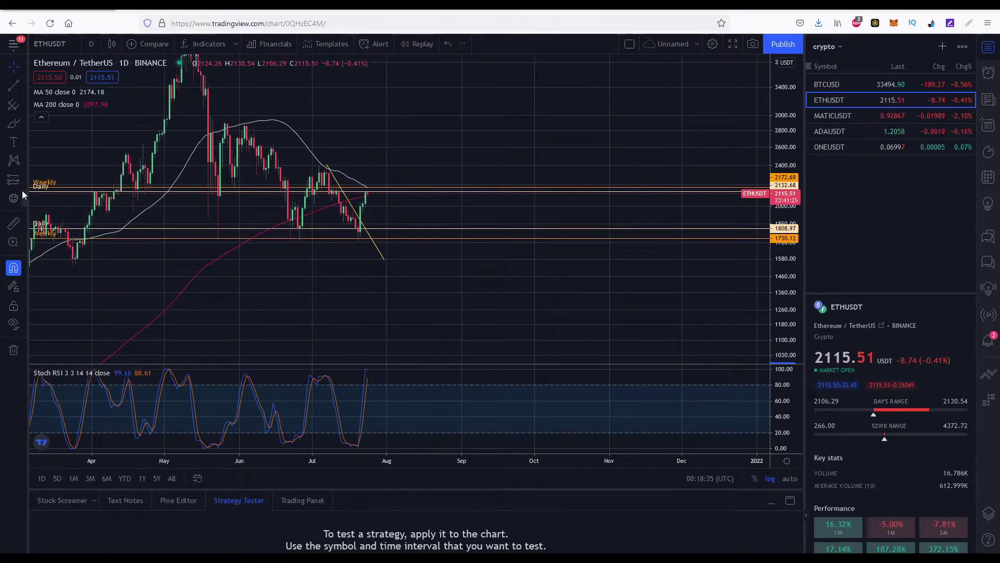
- Draw and delete trial Brush strokes near the latest daily candles
click(13, 125)
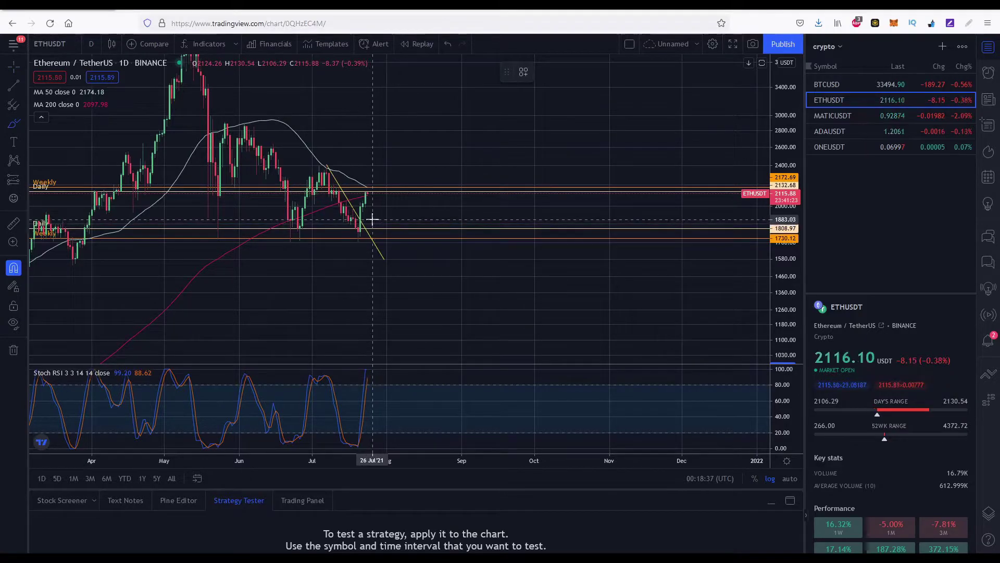
drag(452, 218, 453, 218)
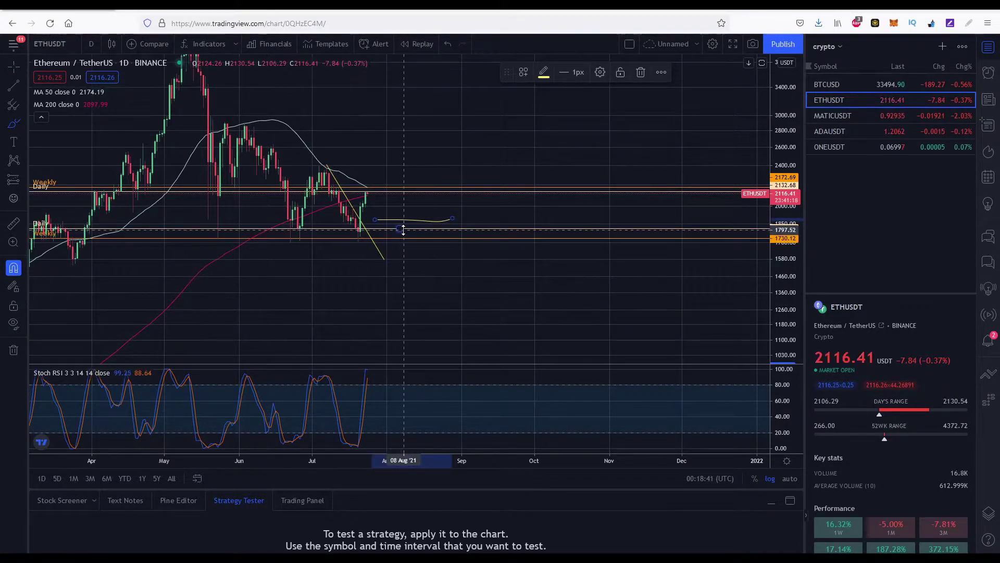
drag(410, 200, 401, 202)
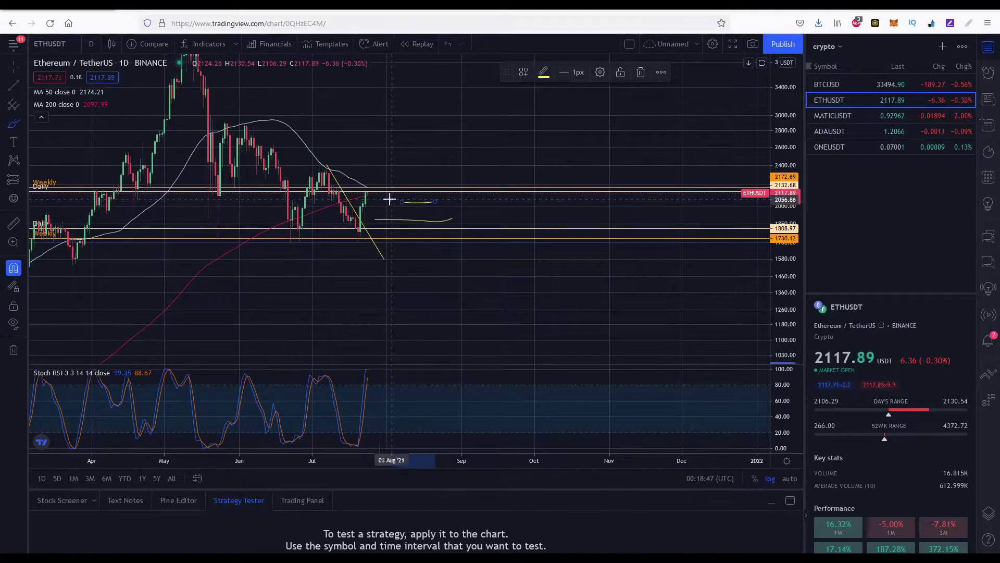
key(Delete)
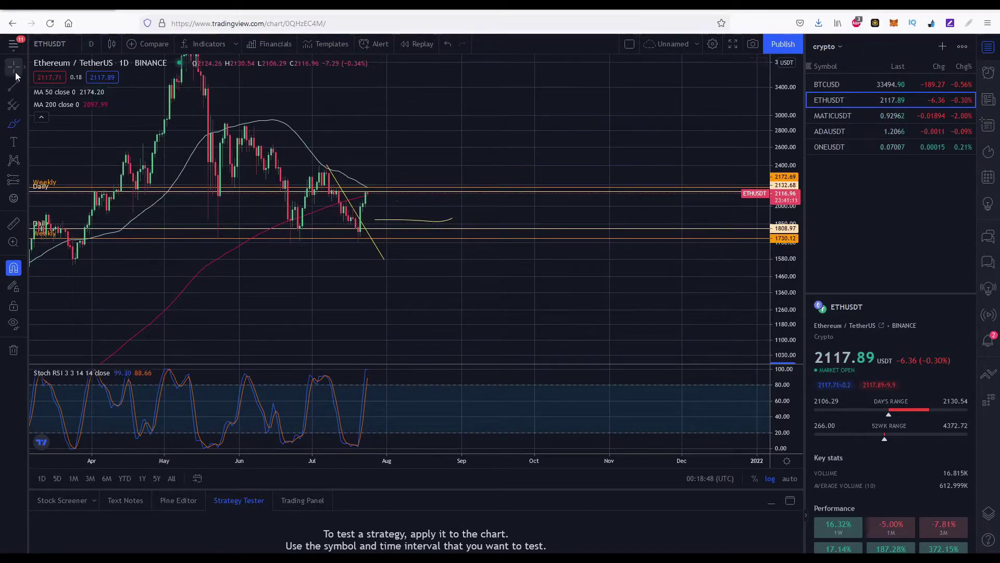
click(410, 220)
key(Delete)
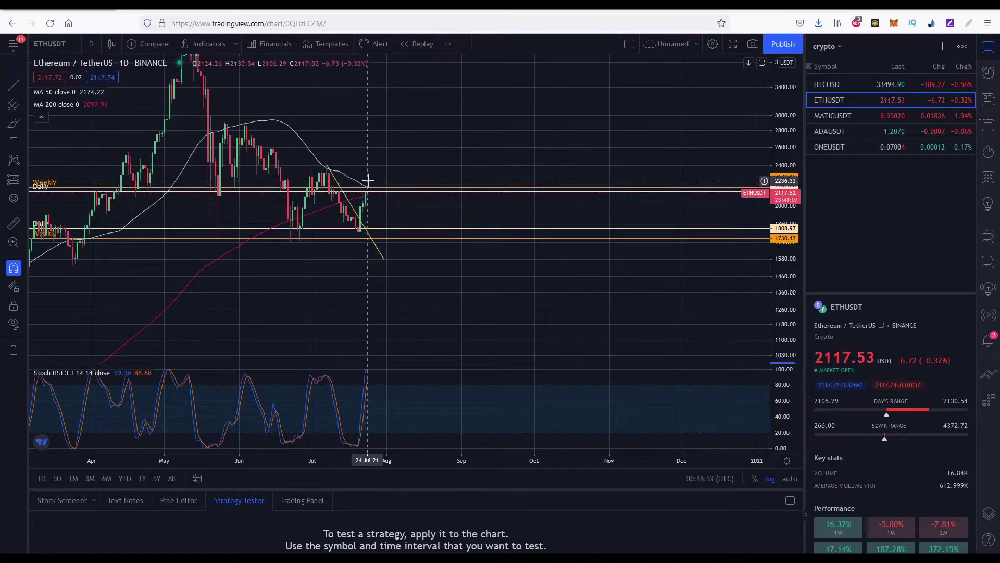
- Sketch and delete a loop, an upward path and a pullback toward the Daily level
scroll(365, 177, up, 2)
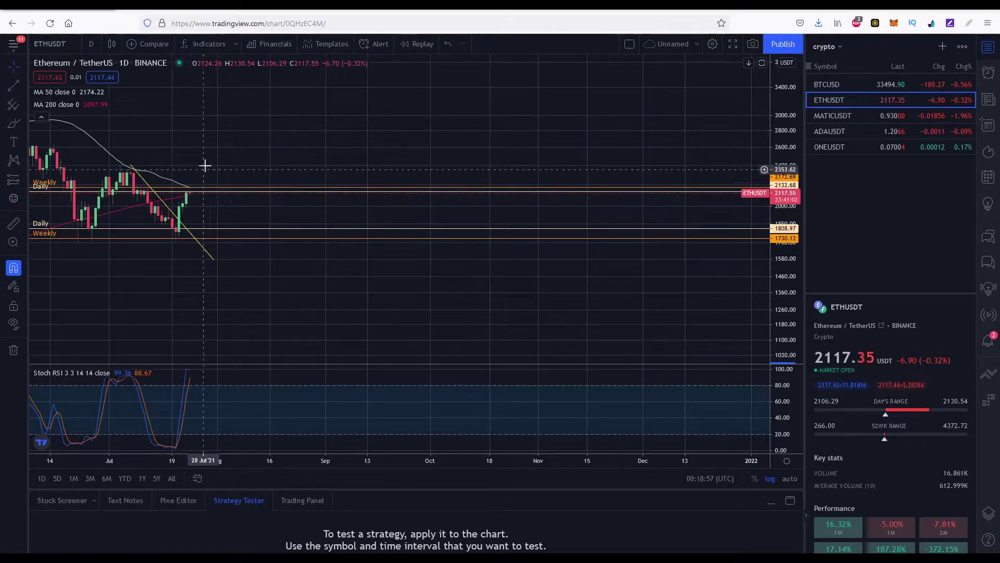
scroll(260, 156, up, 3)
scroll(324, 145, down, 3)
scroll(301, 151, up, 3)
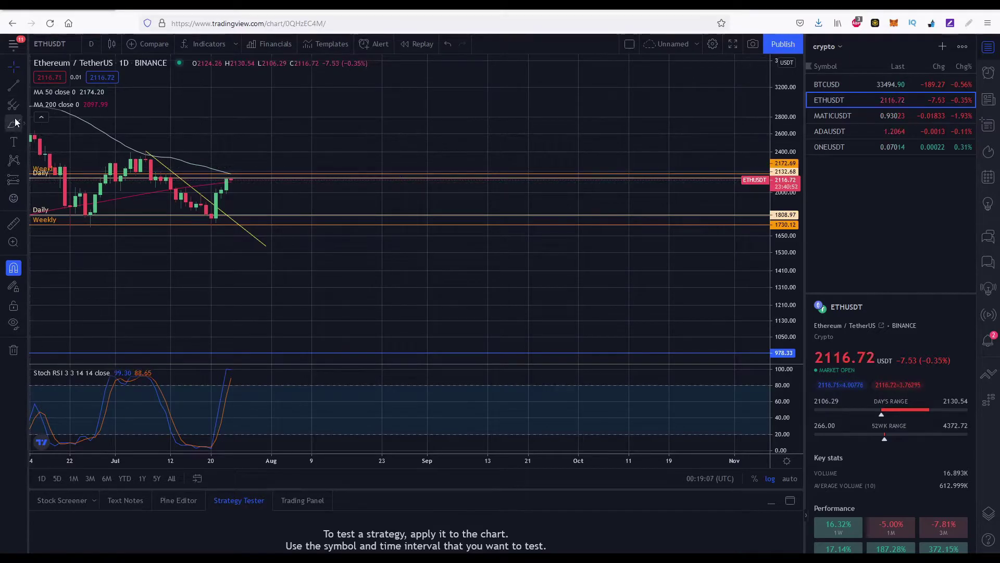
mouse_move(229, 163)
mouse_down()
mouse_move(241, 201)
mouse_move(255, 164)
mouse_up()
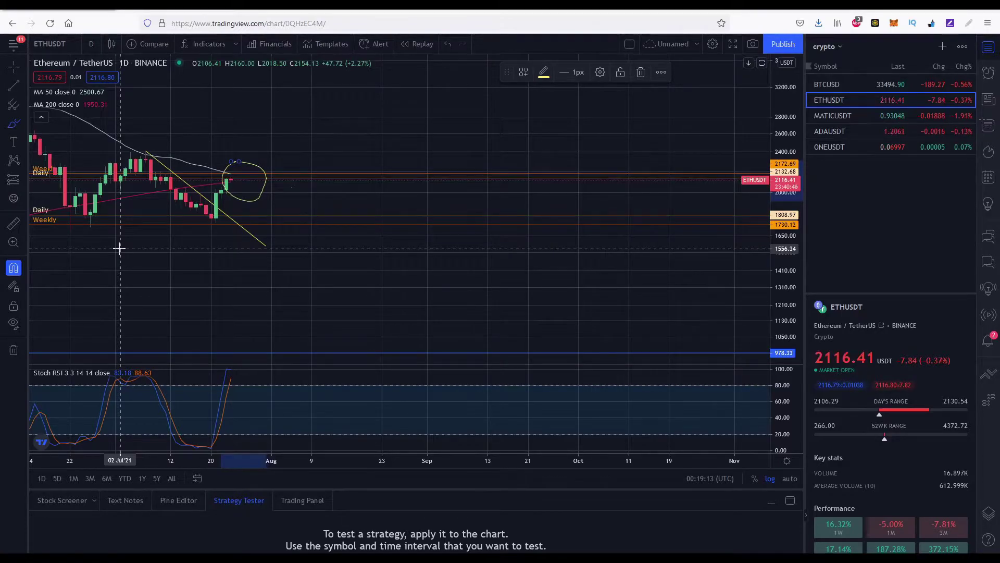
key(Delete)
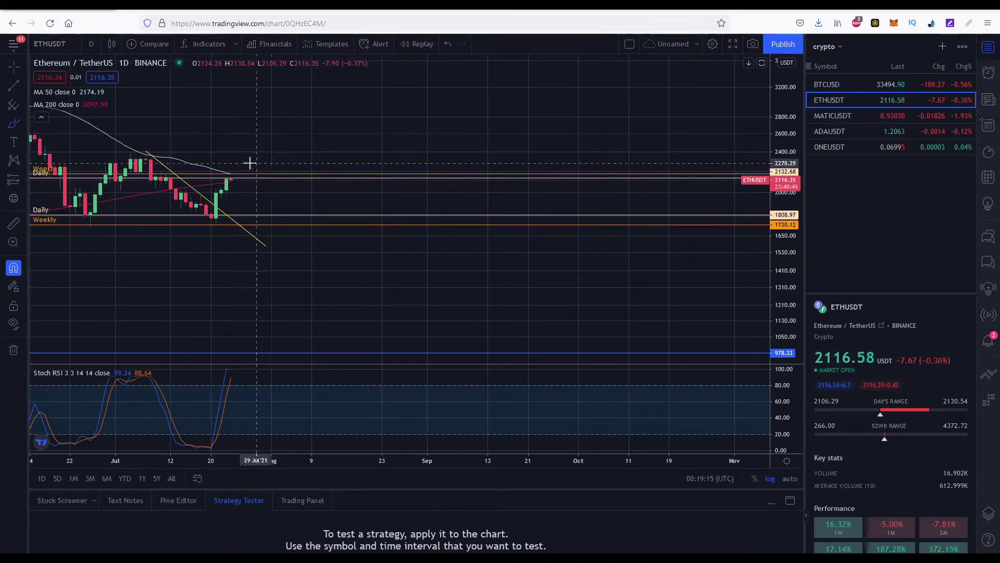
drag(239, 168, 286, 142)
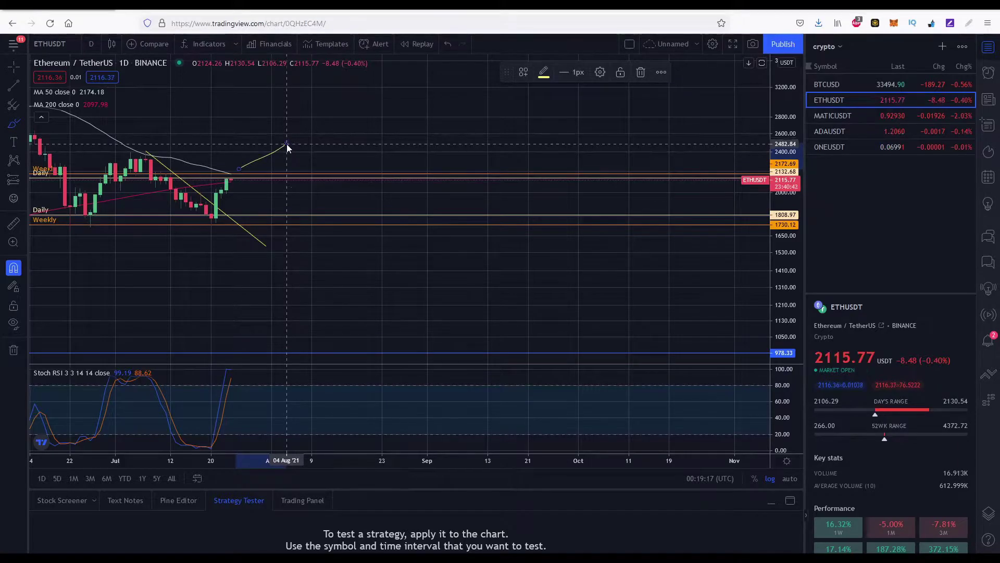
key(Delete)
mouse_move(234, 180)
mouse_down()
mouse_move(276, 191)
mouse_move(298, 214)
mouse_up()
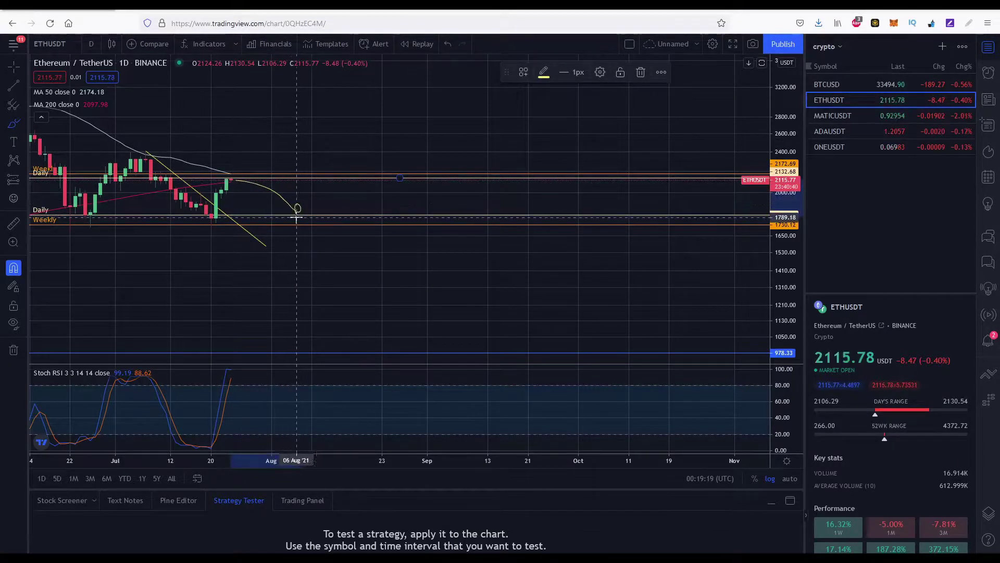
key(Delete)
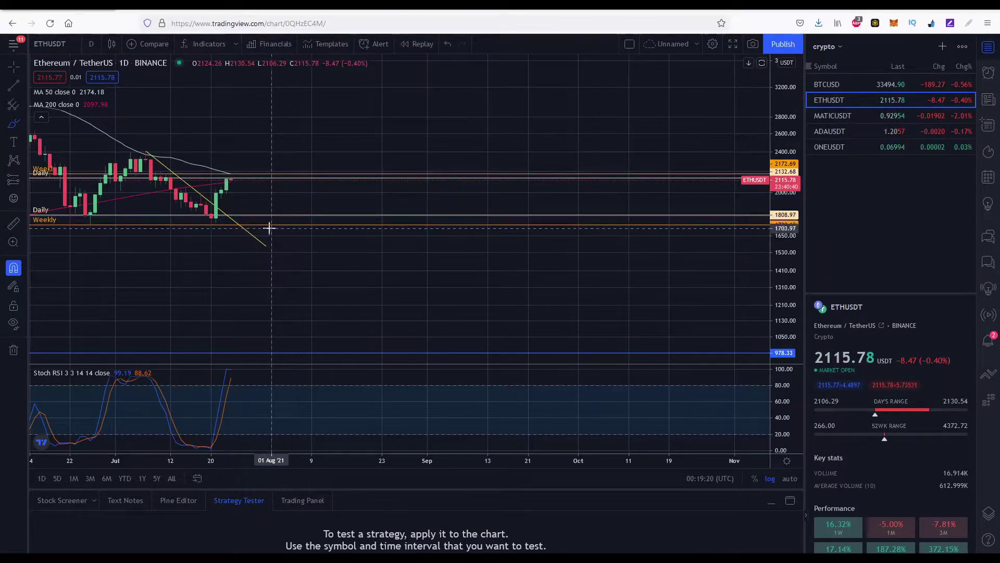
- Open MATICUSDT and zoom out with a compressed price scale to show the whole 2021 rally
click(830, 116)
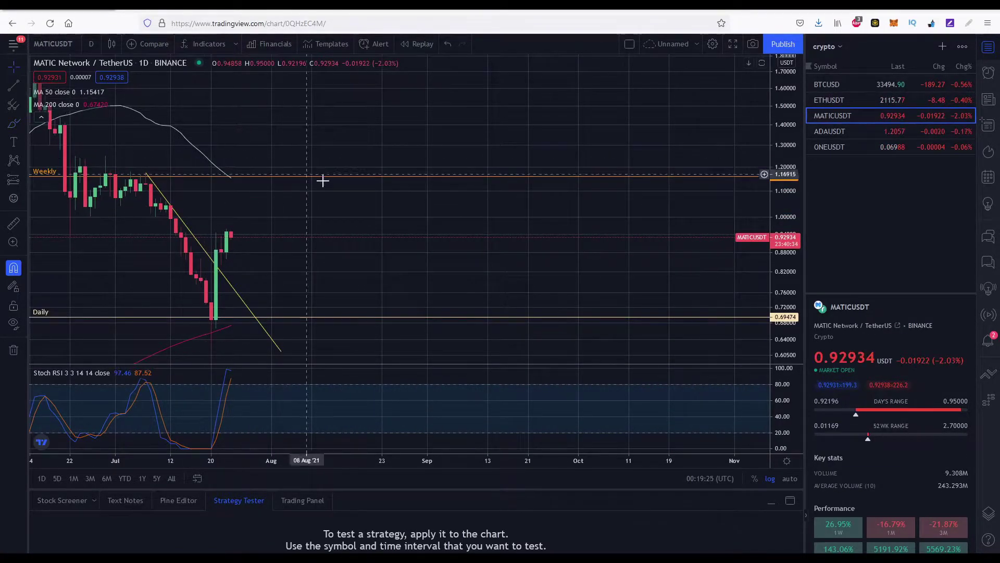
scroll(365, 208, down, 1)
drag(776, 217, 778, 280)
scroll(375, 214, down, 3)
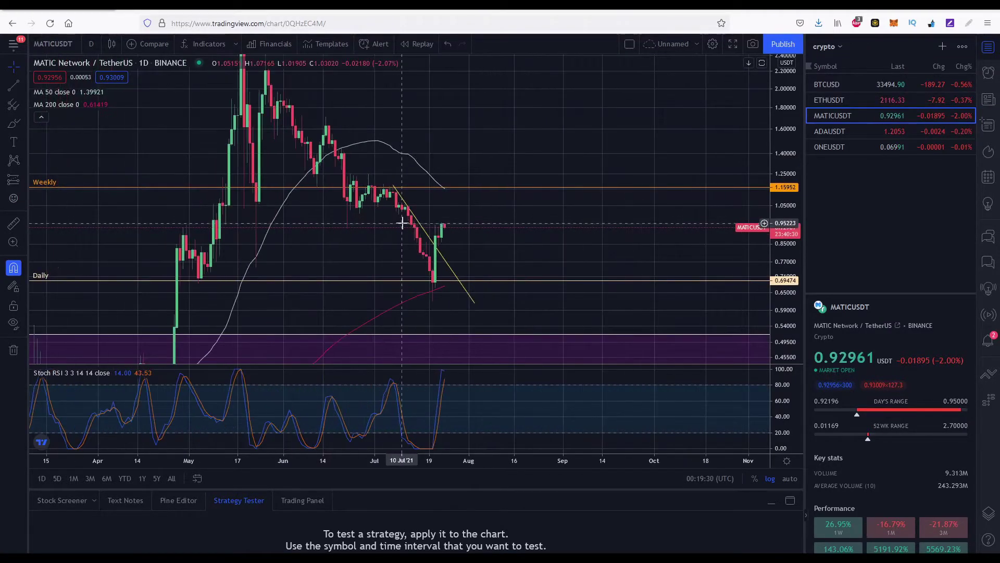
drag(794, 246, 794, 312)
scroll(412, 232, up, 2)
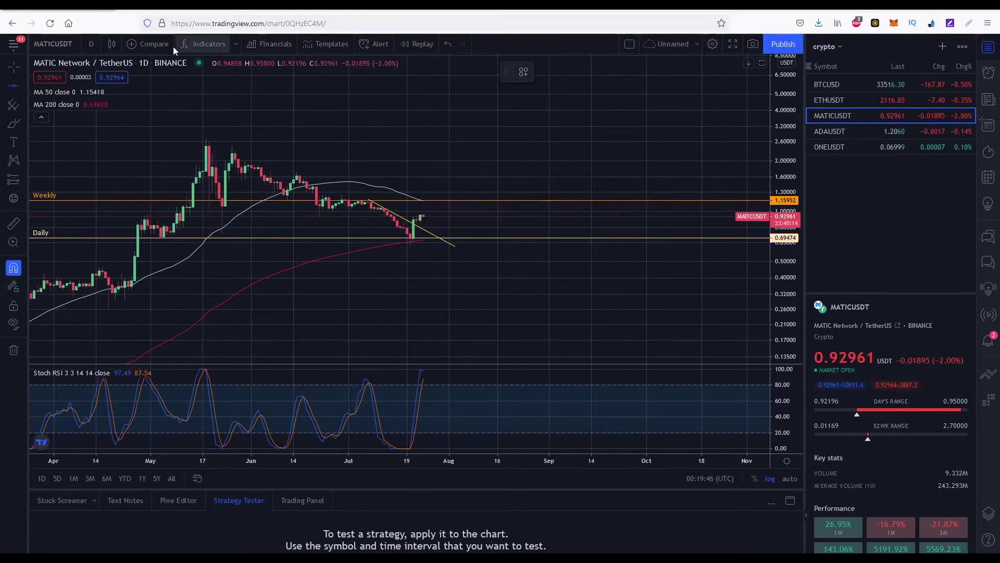
- Maximize the price pane and give the 0.95771 level a coloured Daily label
double_click(420, 209)
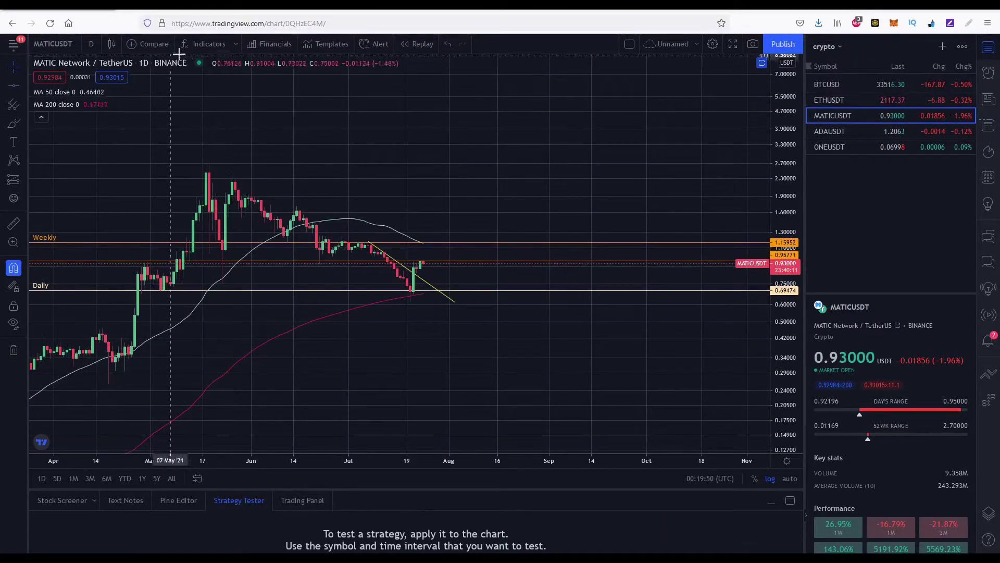
click(107, 261)
click(543, 72)
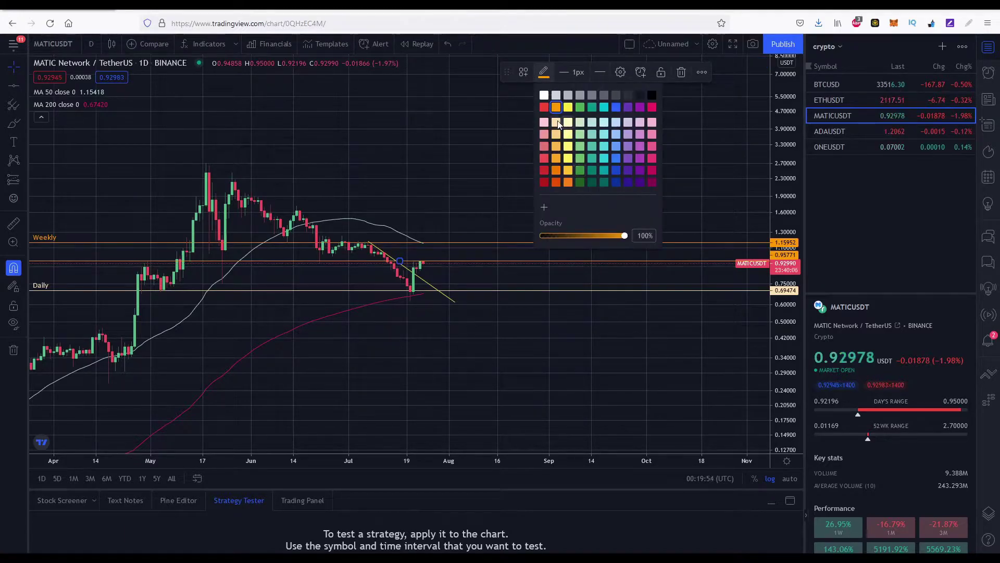
click(622, 73)
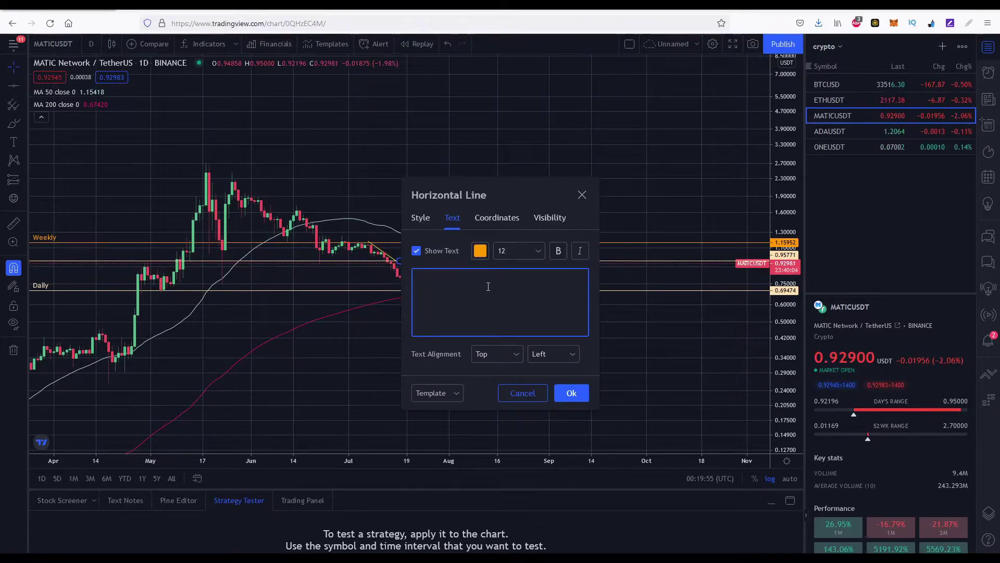
click(479, 252)
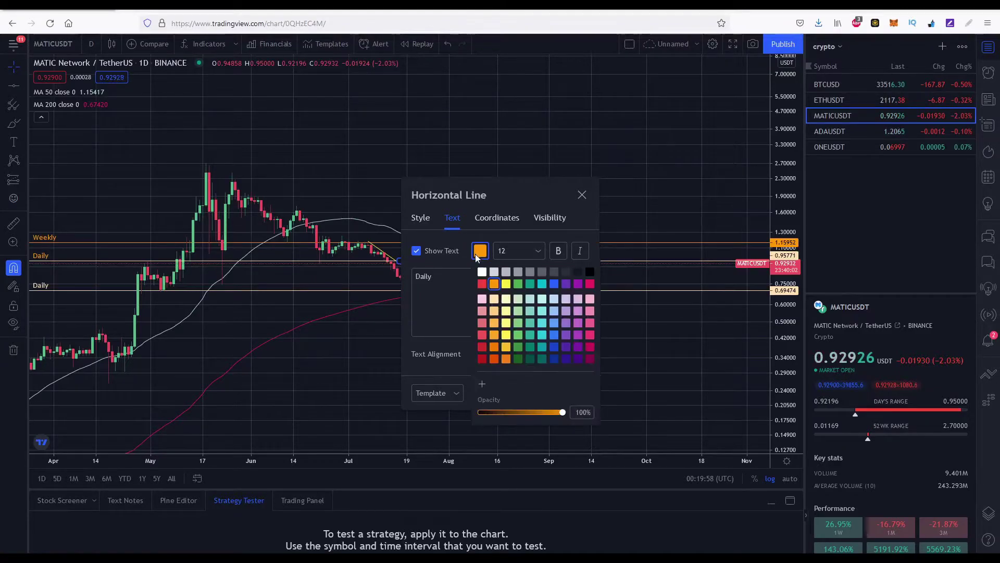
click(576, 234)
click(570, 391)
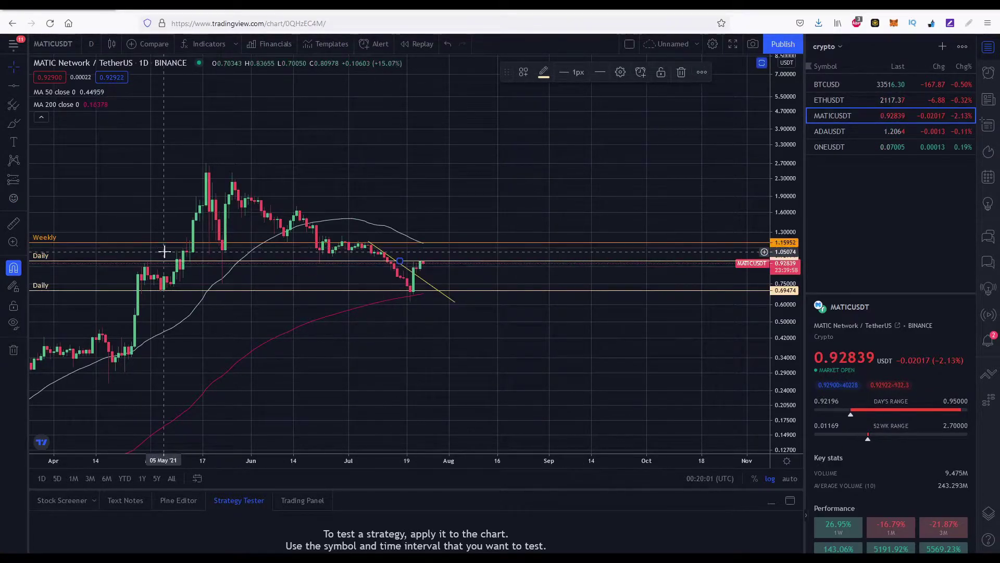
click(173, 312)
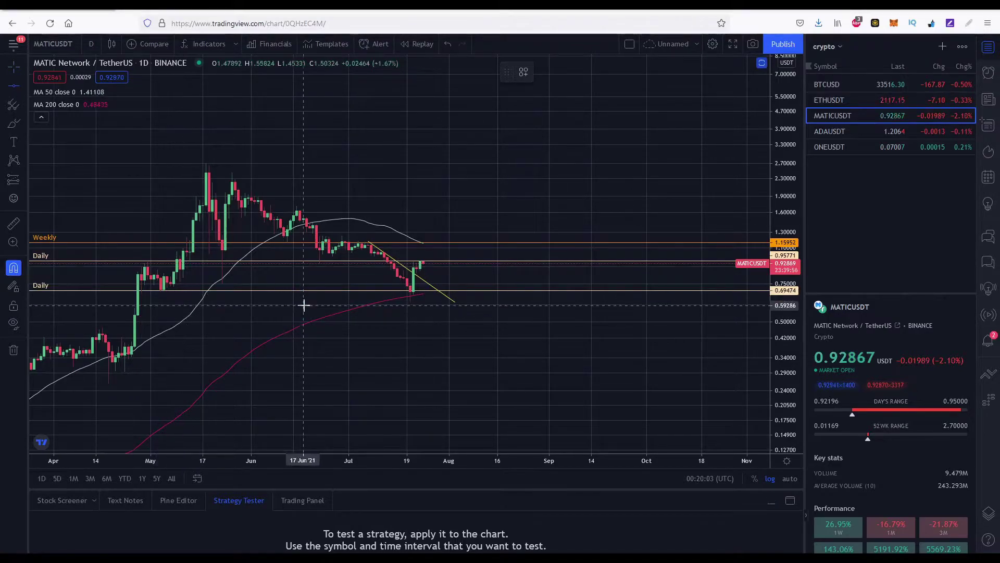
- Make the 0.621 level orange with orange label text for a Weekly label
click(410, 301)
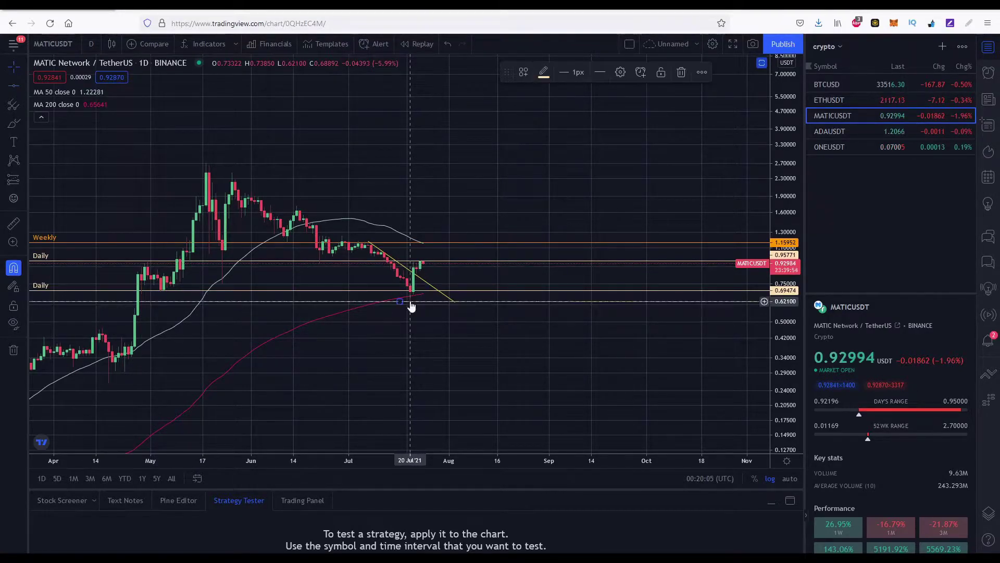
click(544, 73)
click(556, 107)
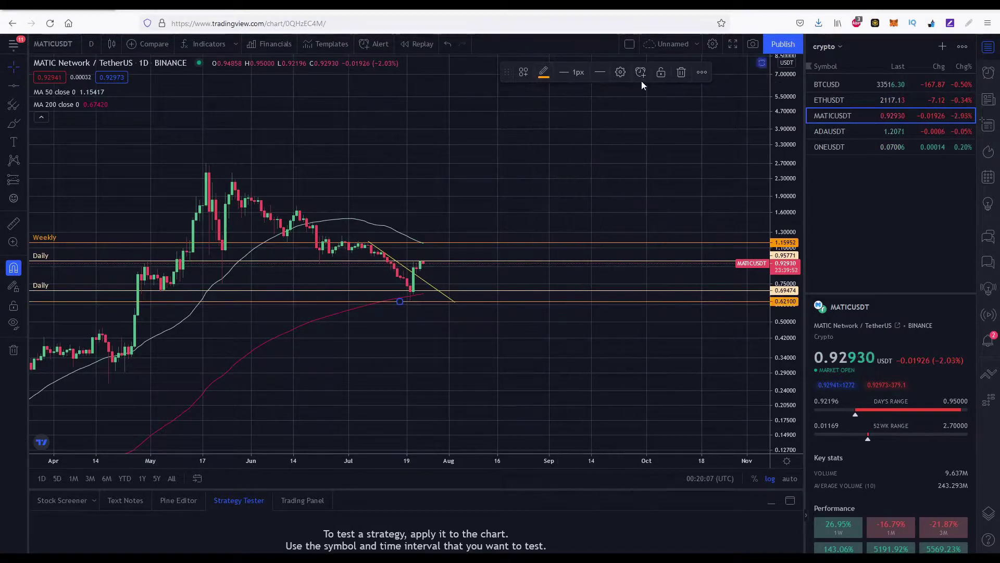
click(620, 72)
click(481, 252)
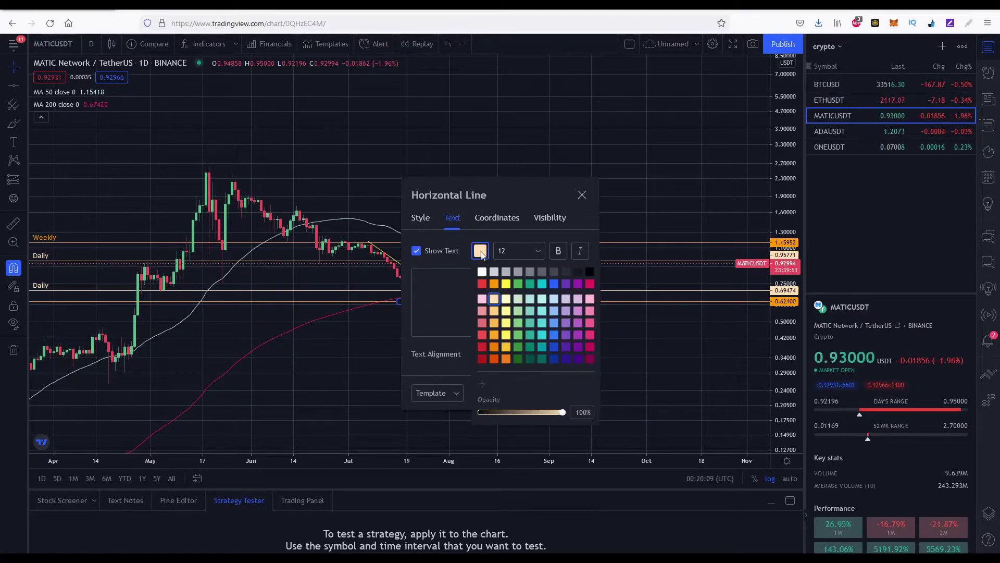
click(493, 283)
click(442, 295)
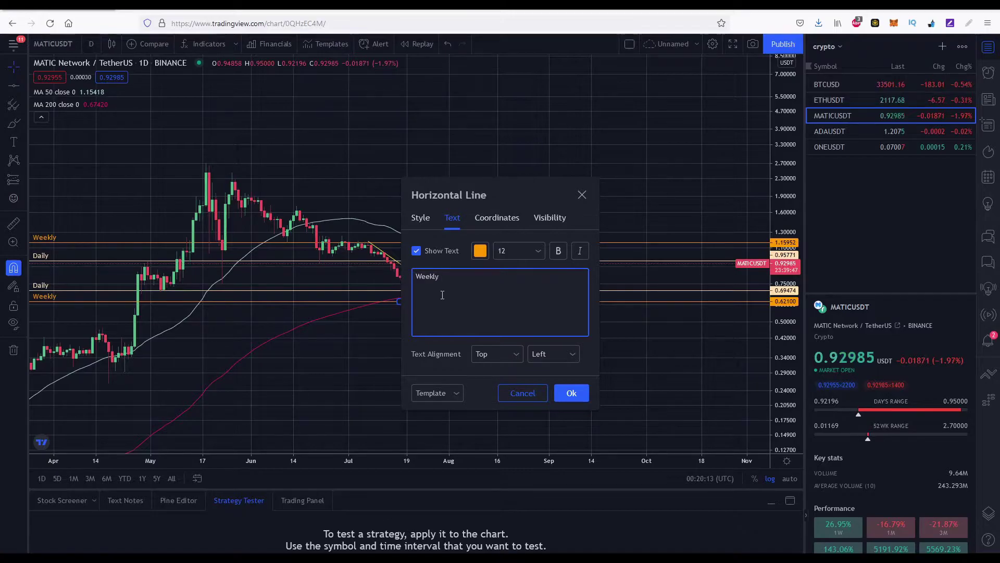
- Confirm the Weekly label on the 0.621 level and recentre the recent candles
click(584, 397)
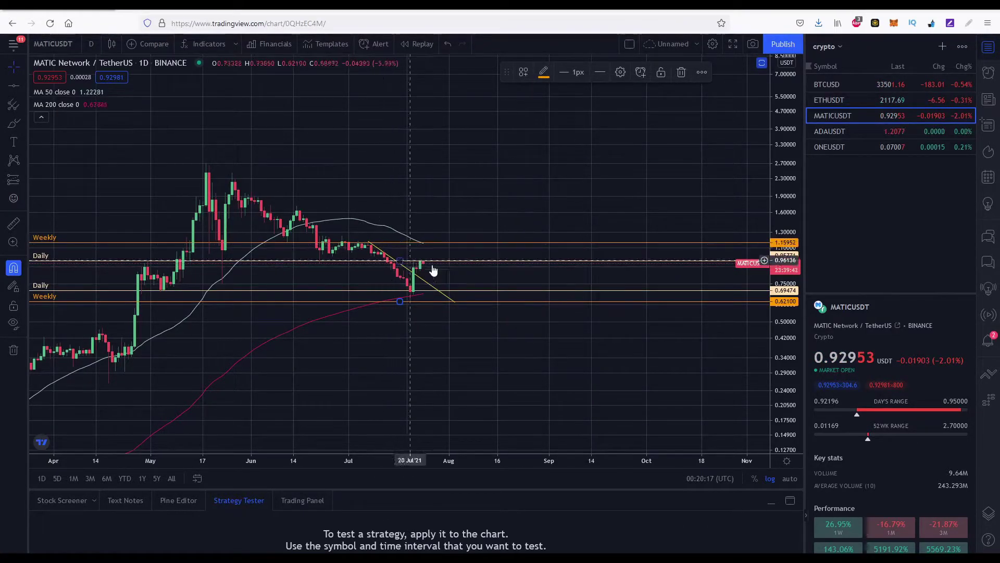
scroll(313, 207, up, 3)
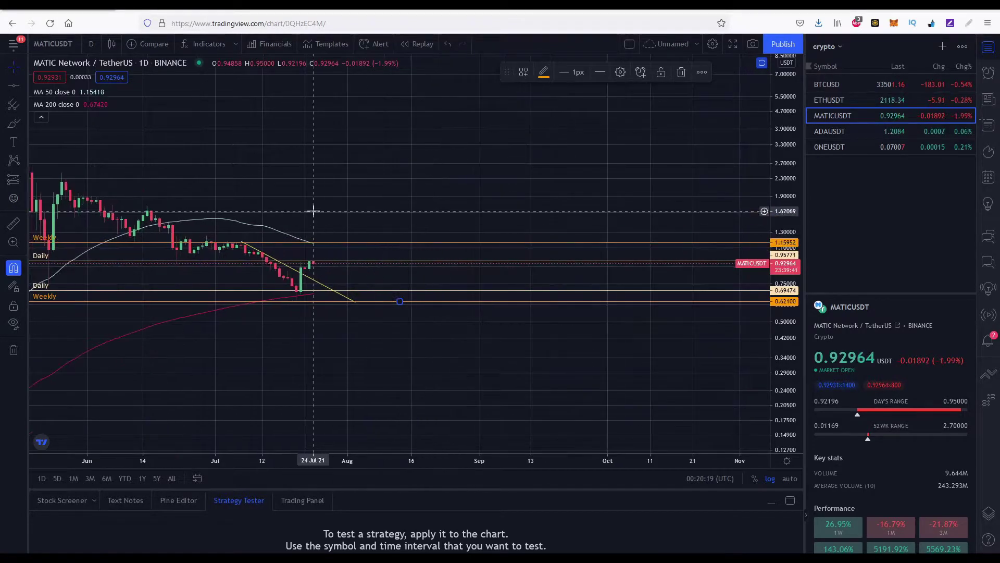
drag(318, 194, 411, 179)
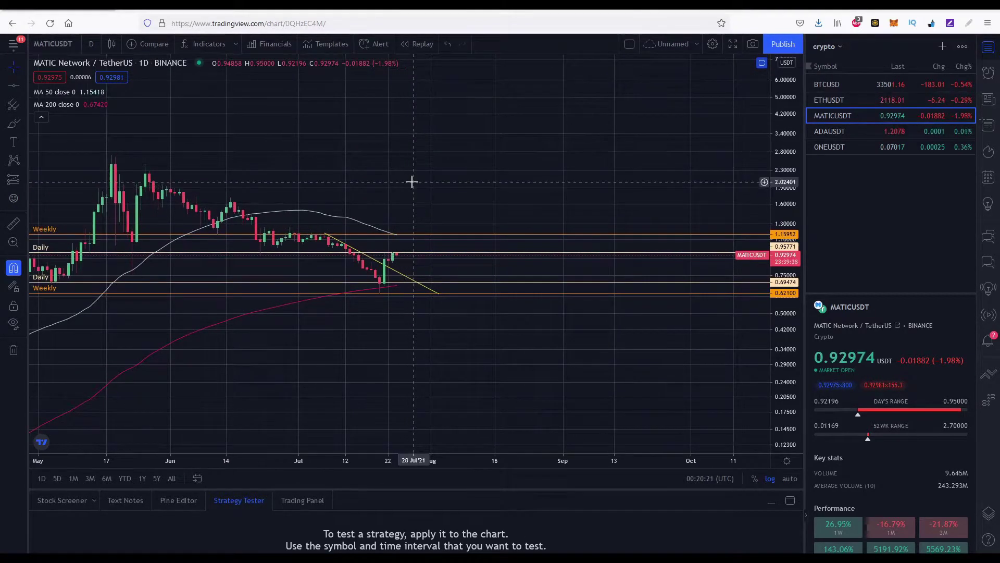
- Restore the Stoch RSI pane beneath the MATICUSDT chart and switch to freehand drawing
scroll(410, 179, up, 2)
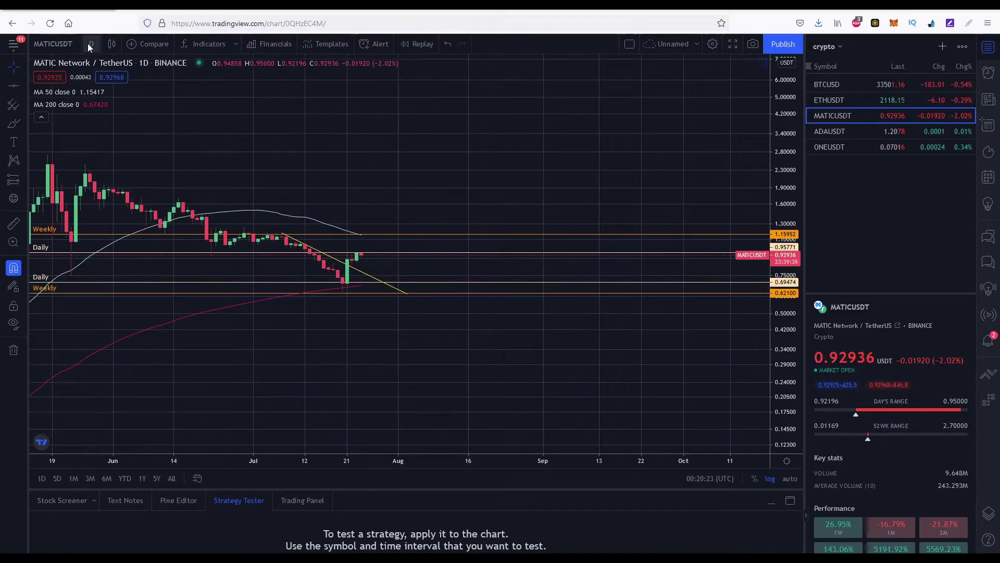
click(761, 63)
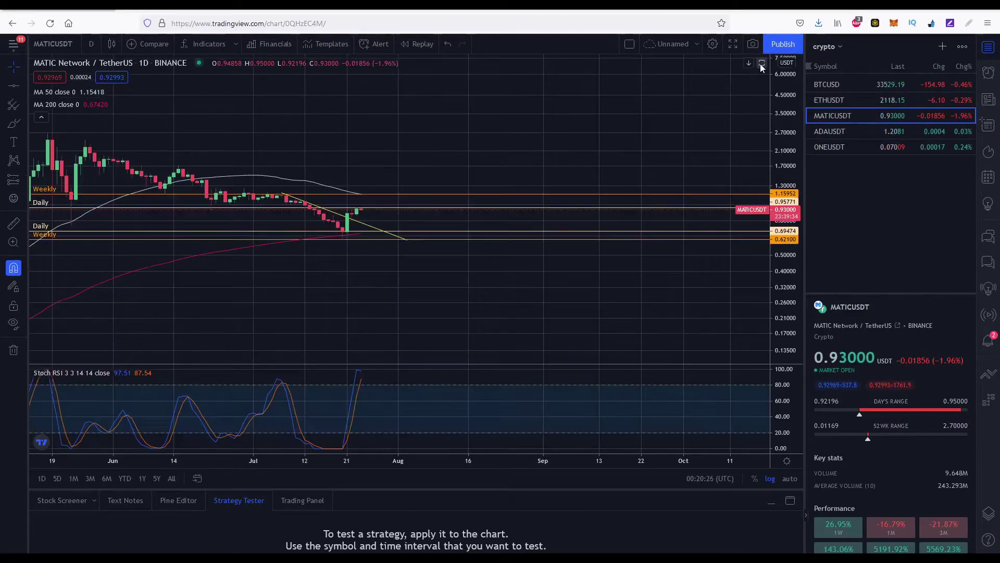
click(16, 125)
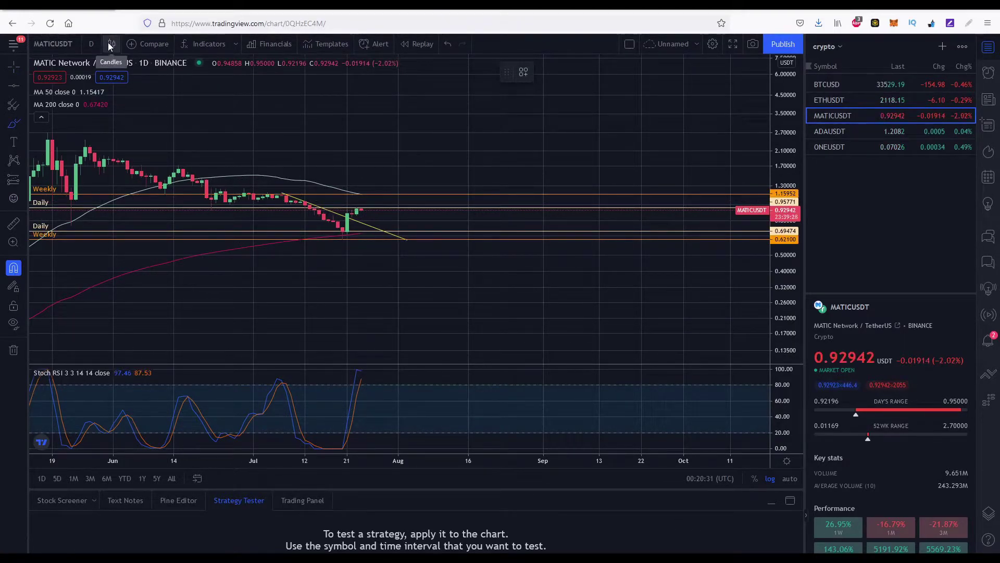
- Switch MATICUSDT to 4-hour candles and stretch the price scale onto recent candles
click(91, 44)
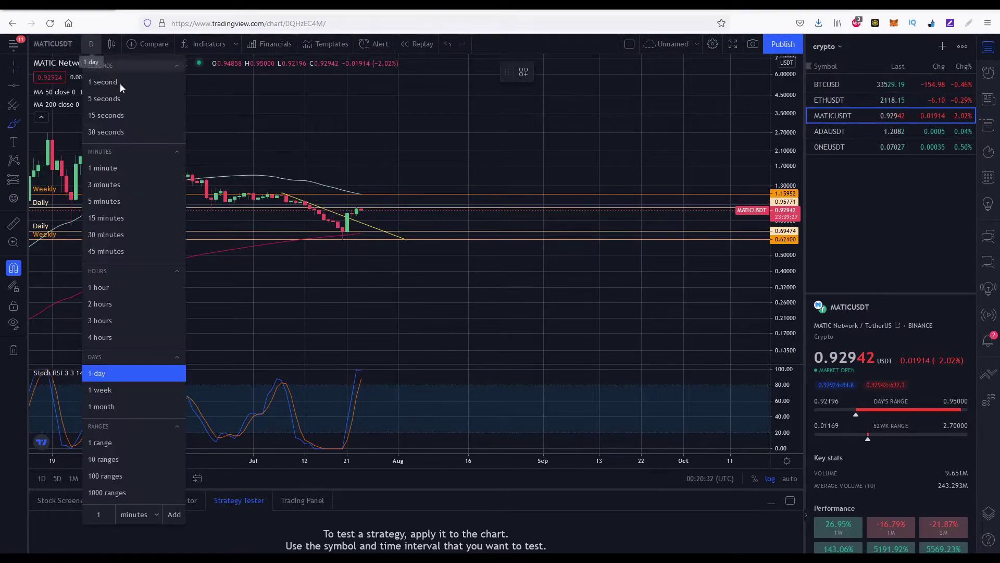
click(126, 339)
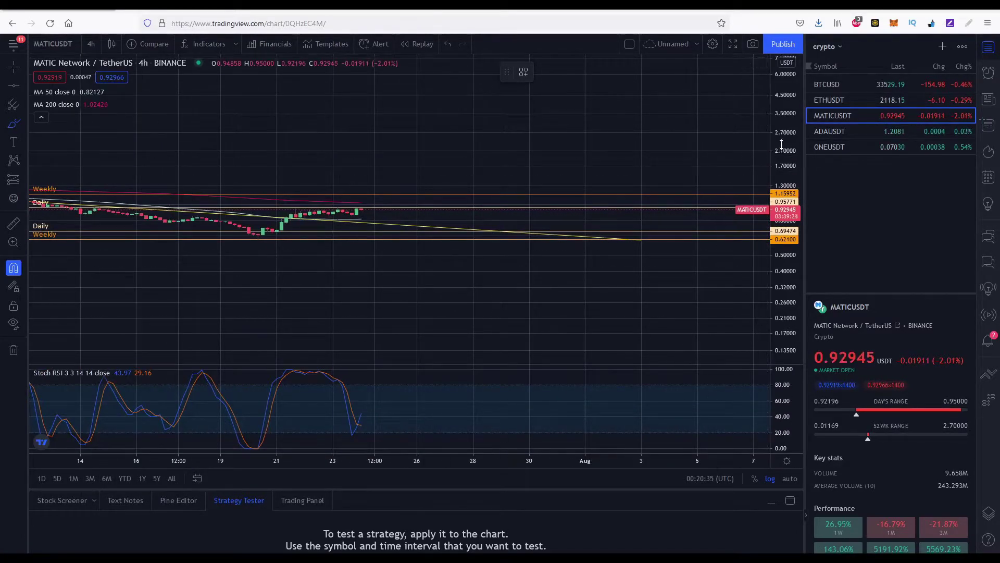
drag(791, 148, 792, 129)
drag(788, 169, 789, 127)
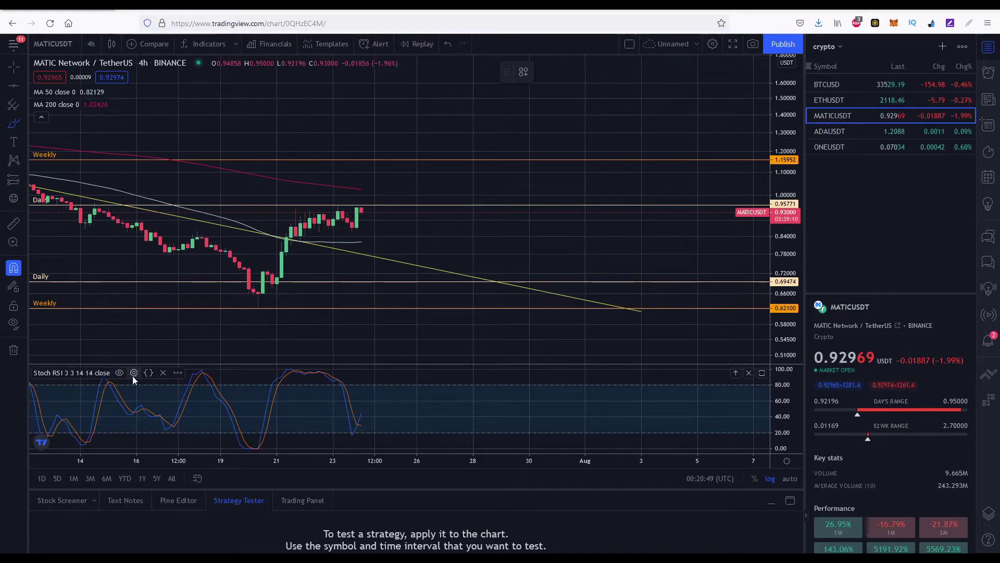
- Remove the Stoch RSI pane, then add and remove the Volume indicator
click(162, 372)
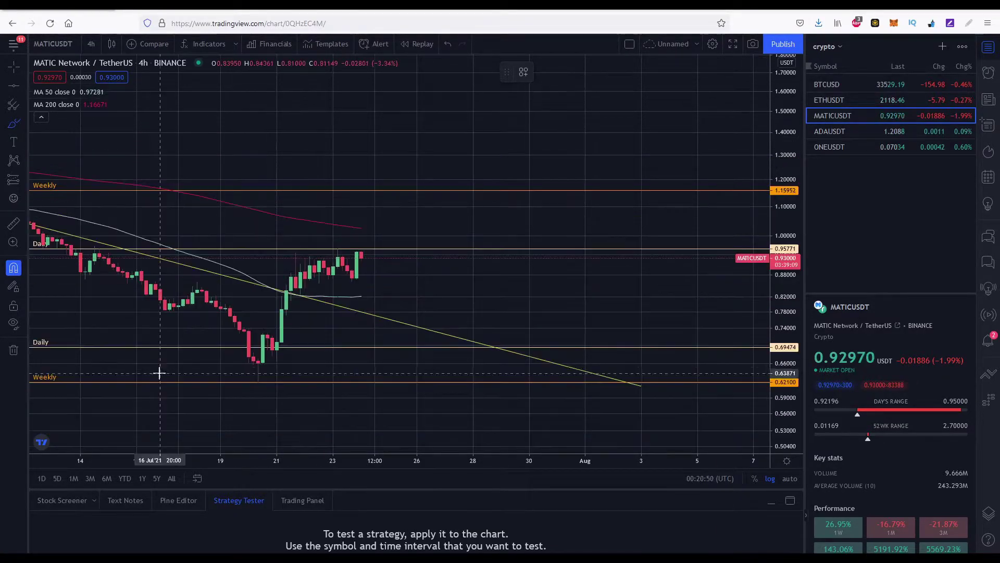
click(195, 45)
click(409, 390)
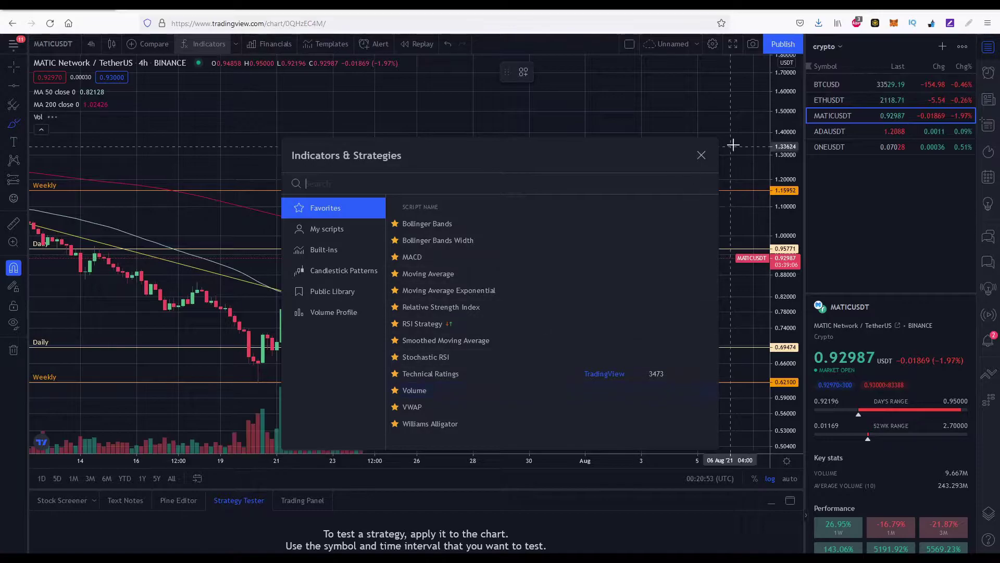
click(701, 154)
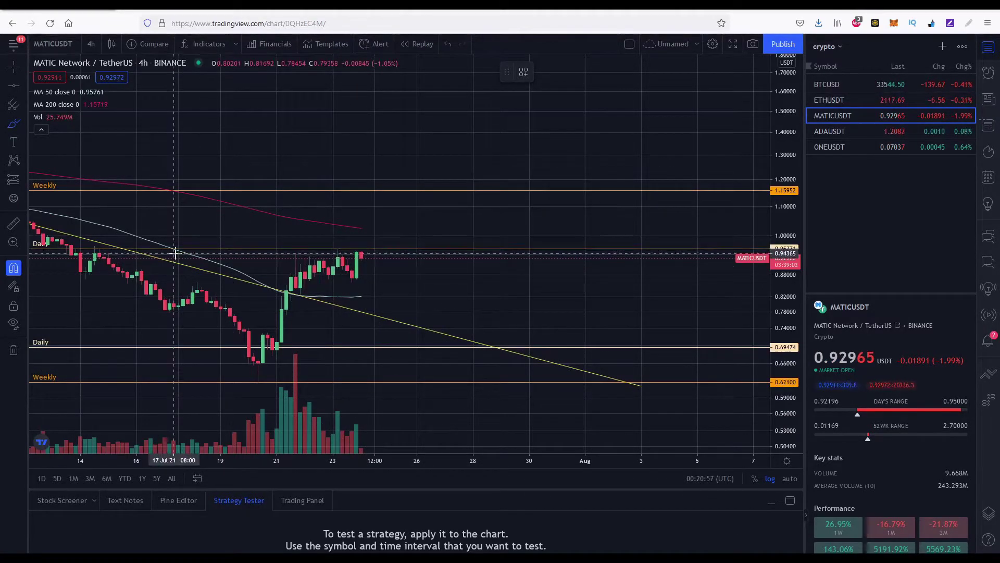
click(80, 117)
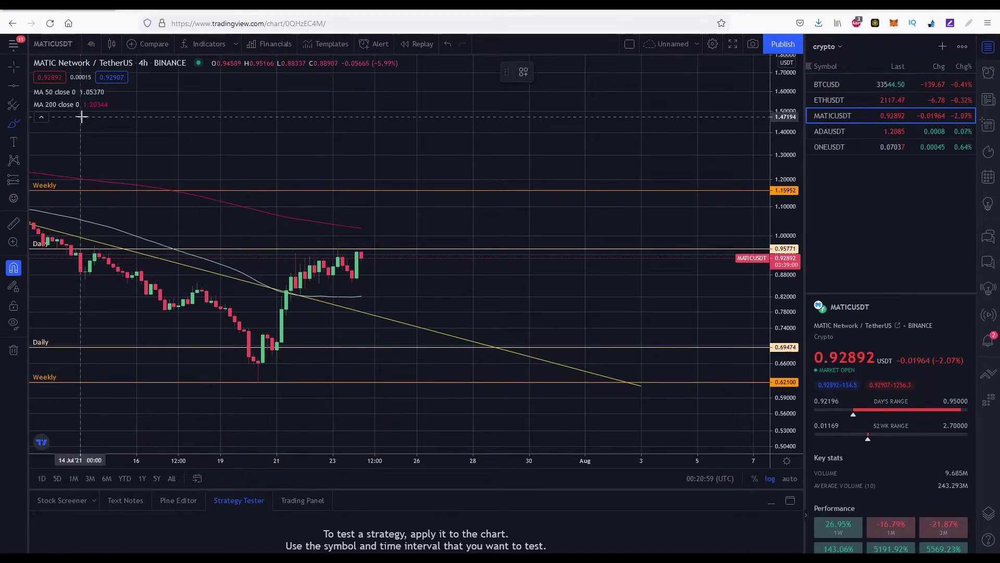
click(24, 182)
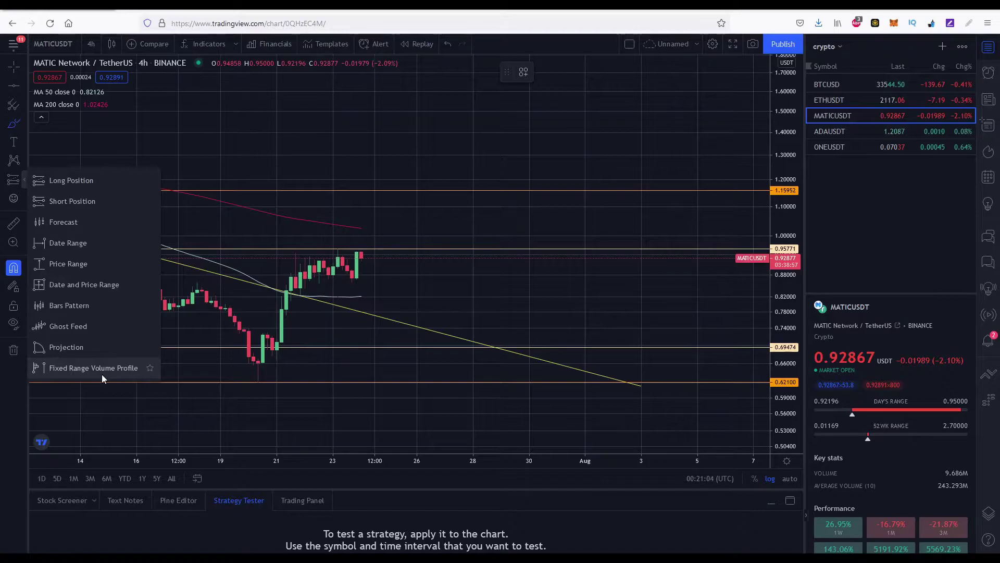
click(99, 368)
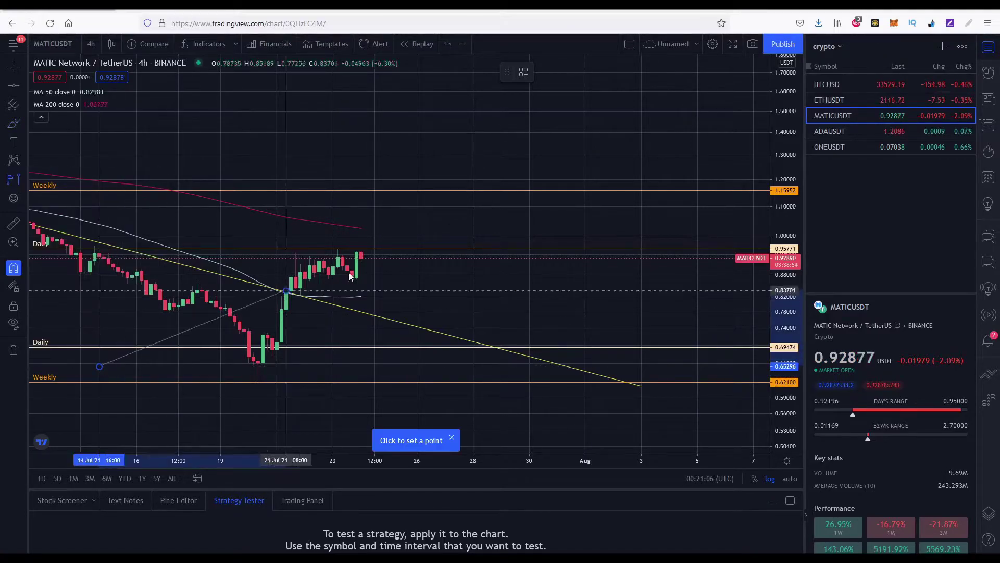
click(99, 367)
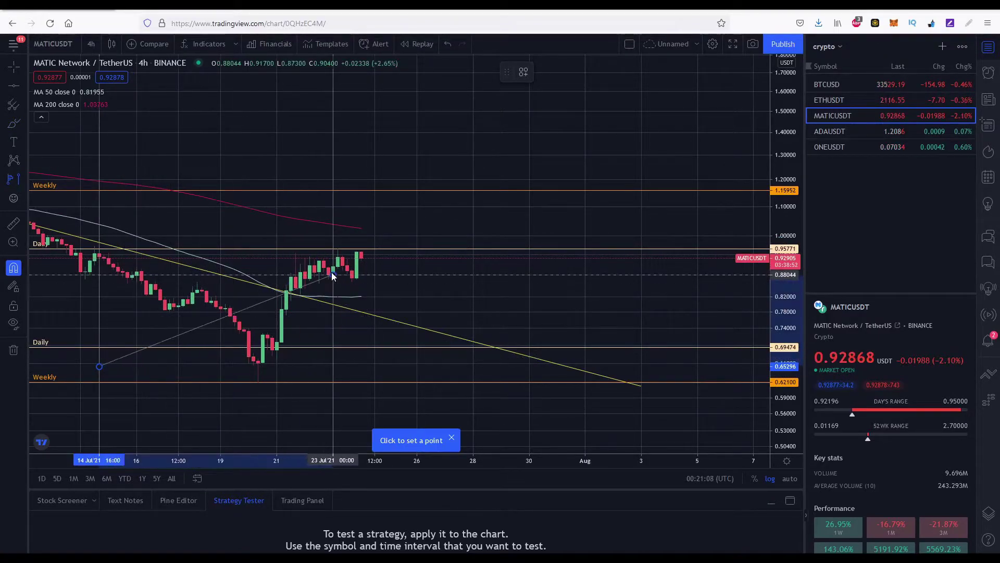
click(360, 253)
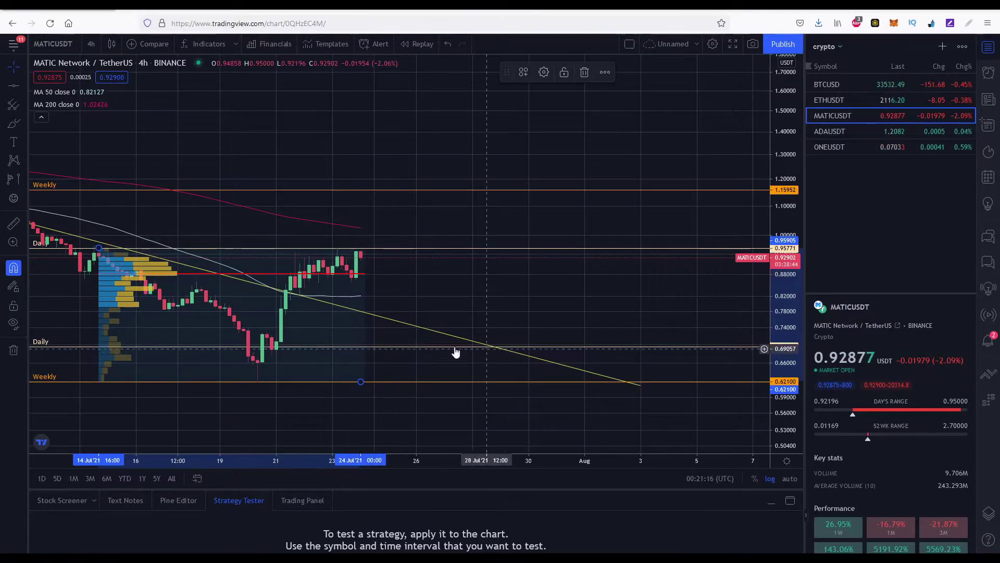
drag(394, 353, 360, 278)
click(397, 342)
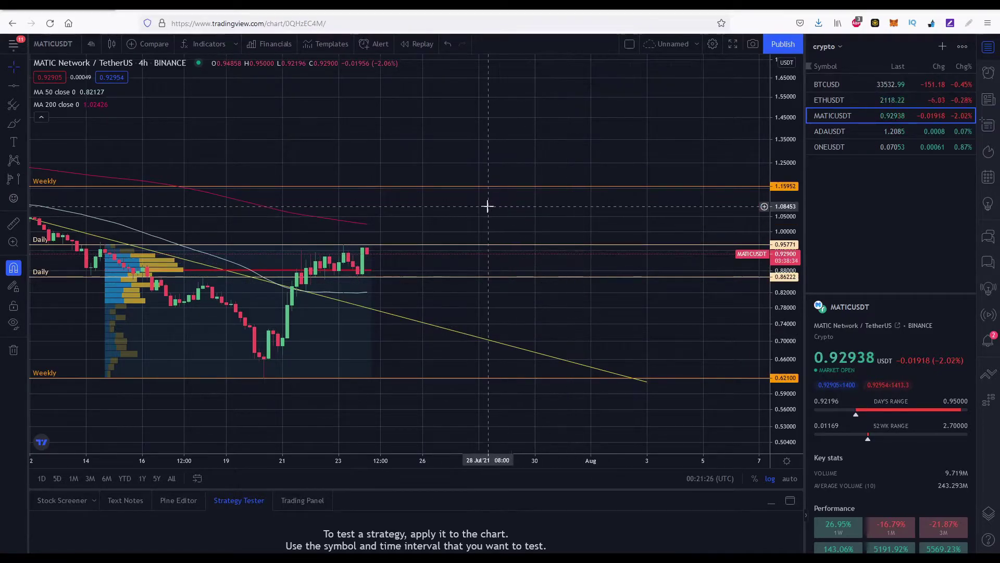
drag(486, 205, 636, 207)
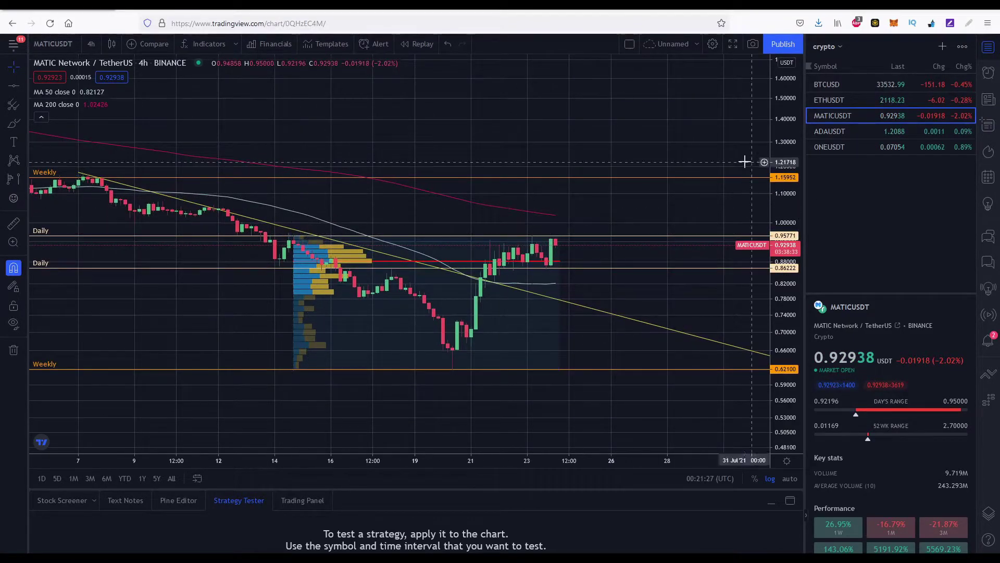
scroll(743, 161, down, 5)
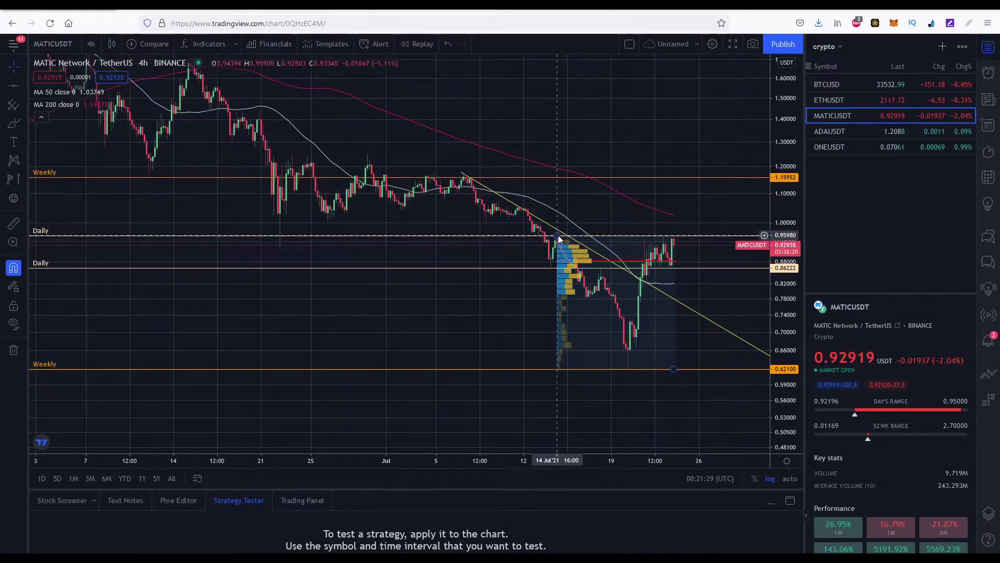
drag(559, 240, 464, 174)
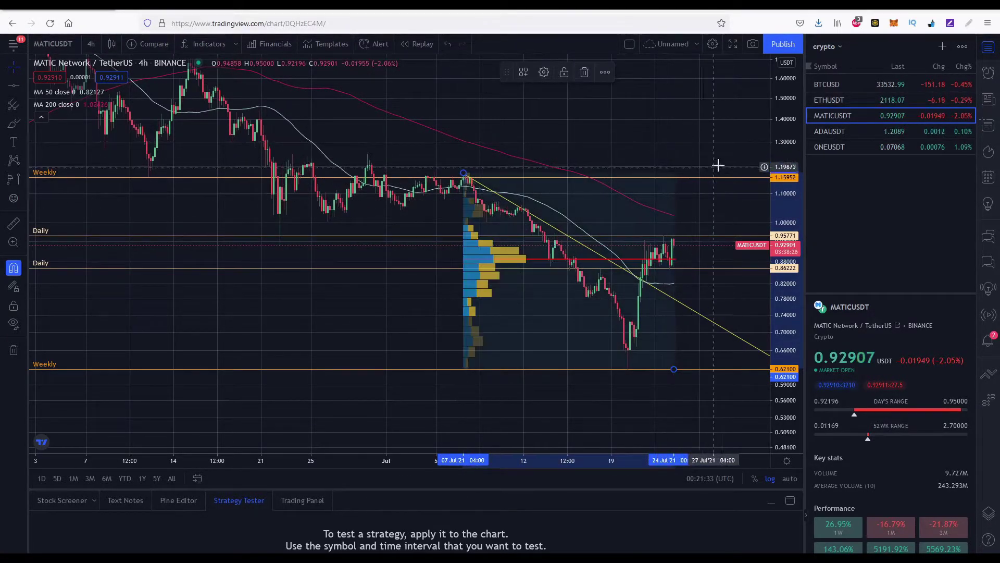
drag(722, 160, 638, 158)
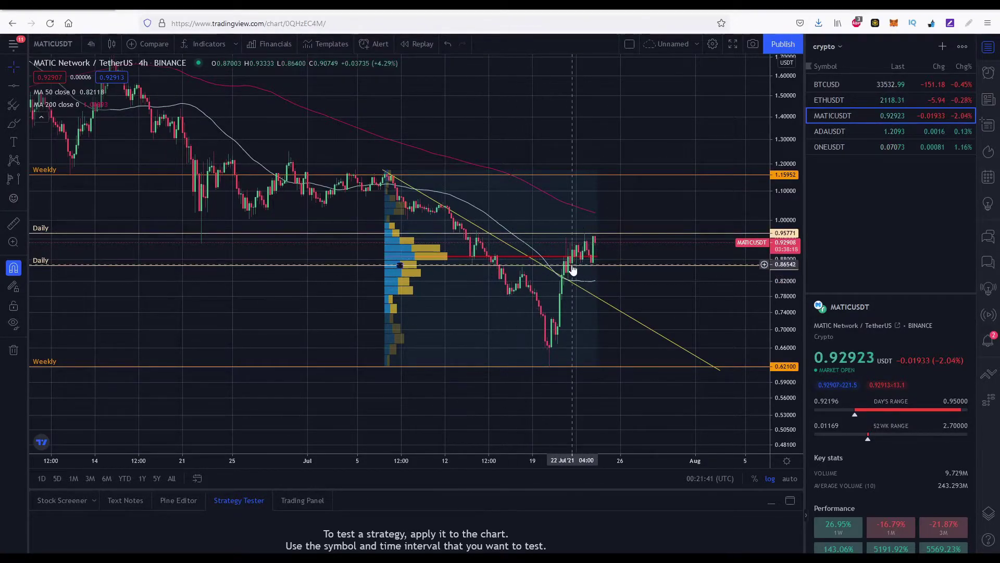
drag(386, 174, 290, 152)
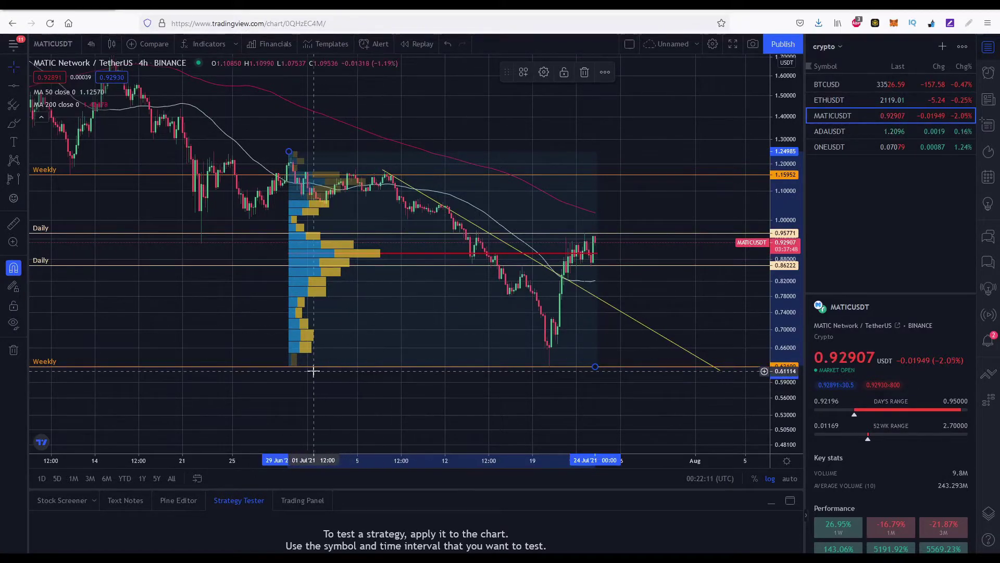
key(Delete)
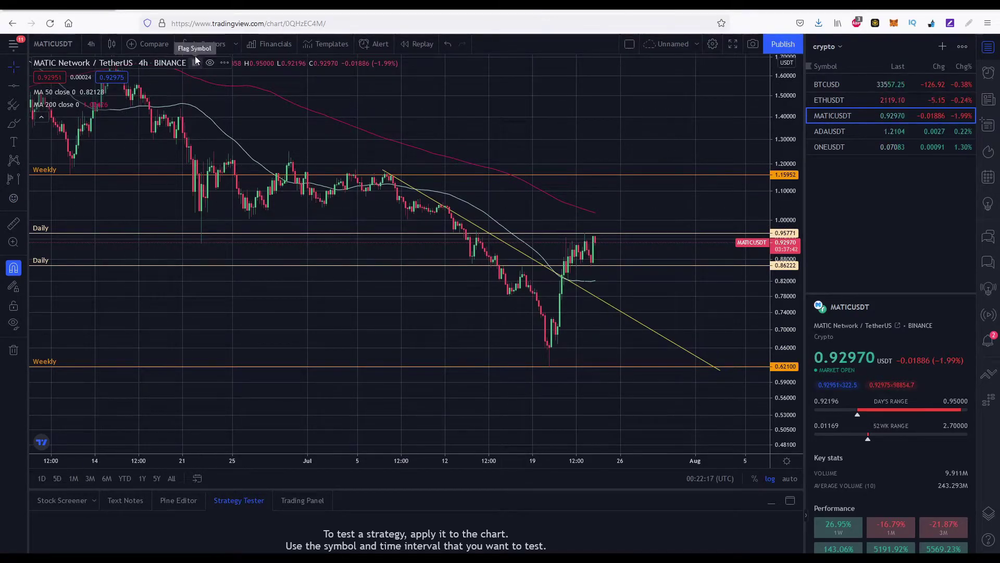
- Add RSI, circle its recent peak, delete the circle, then remove the RSI pane
click(199, 46)
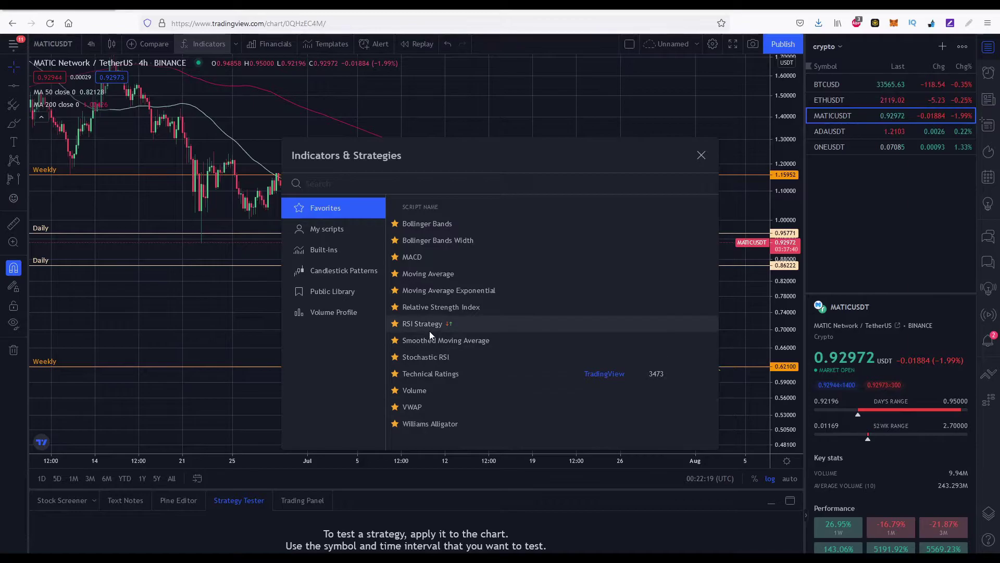
click(426, 307)
click(702, 155)
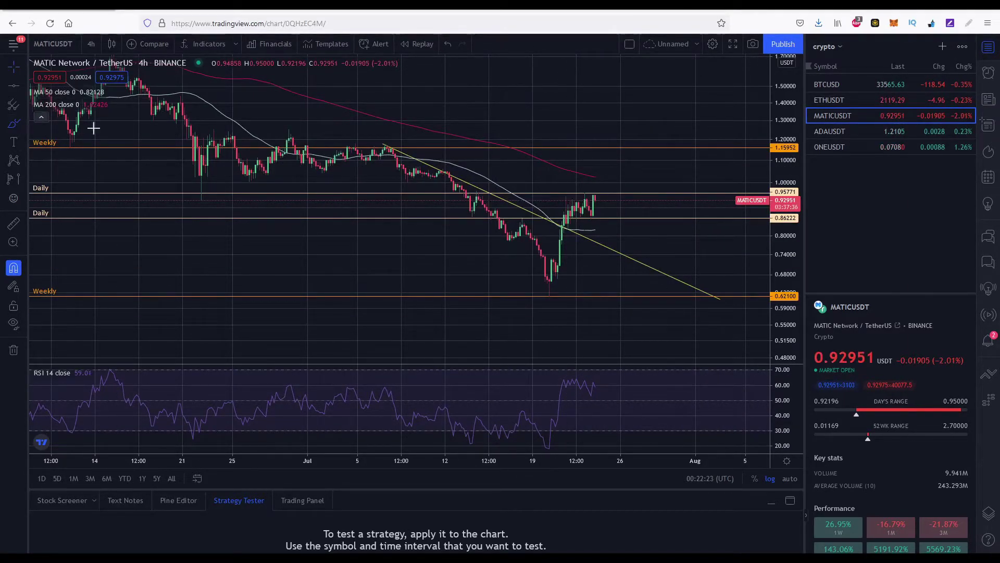
mouse_move(588, 372)
mouse_down()
mouse_move(576, 384)
mouse_move(599, 373)
mouse_move(589, 371)
mouse_up()
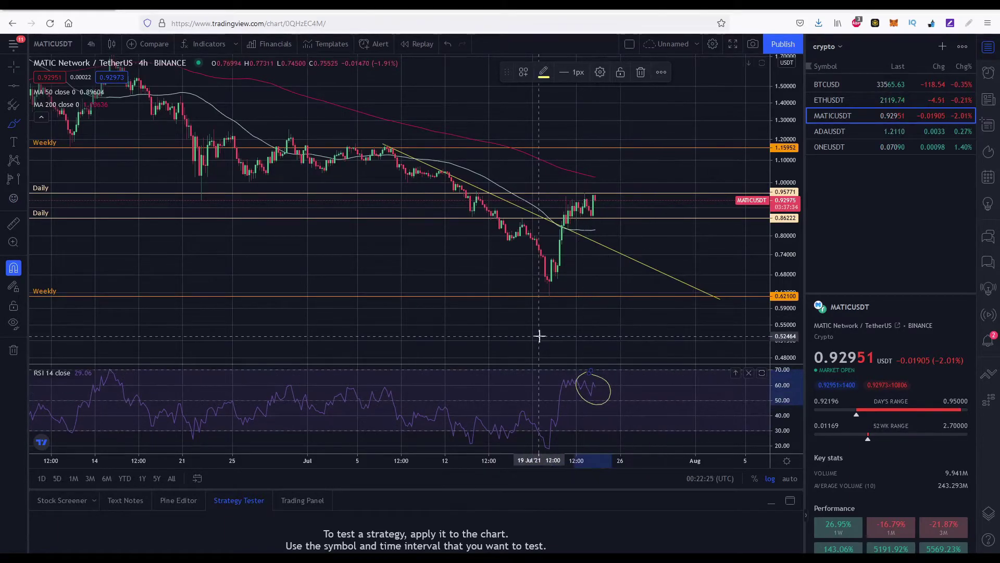
key(Delete)
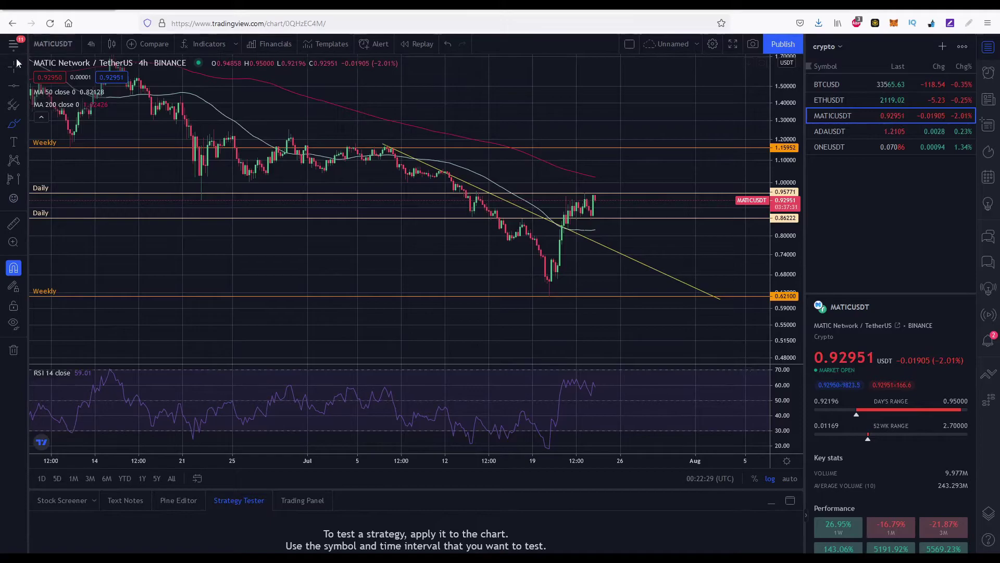
key(Escape)
click(748, 373)
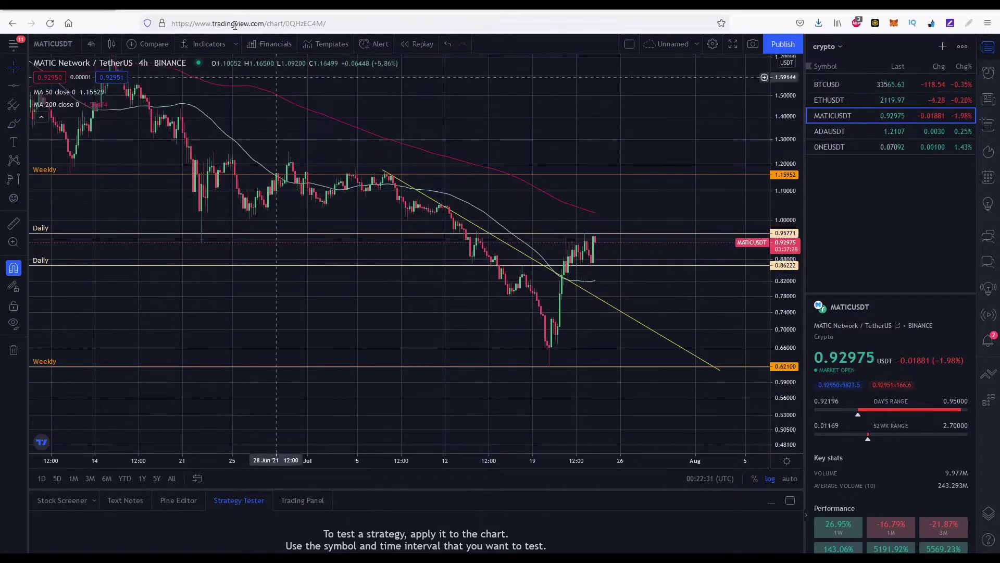
- Try Bollinger Bands on the chart, leaving room on the right, then remove them
click(219, 43)
click(438, 227)
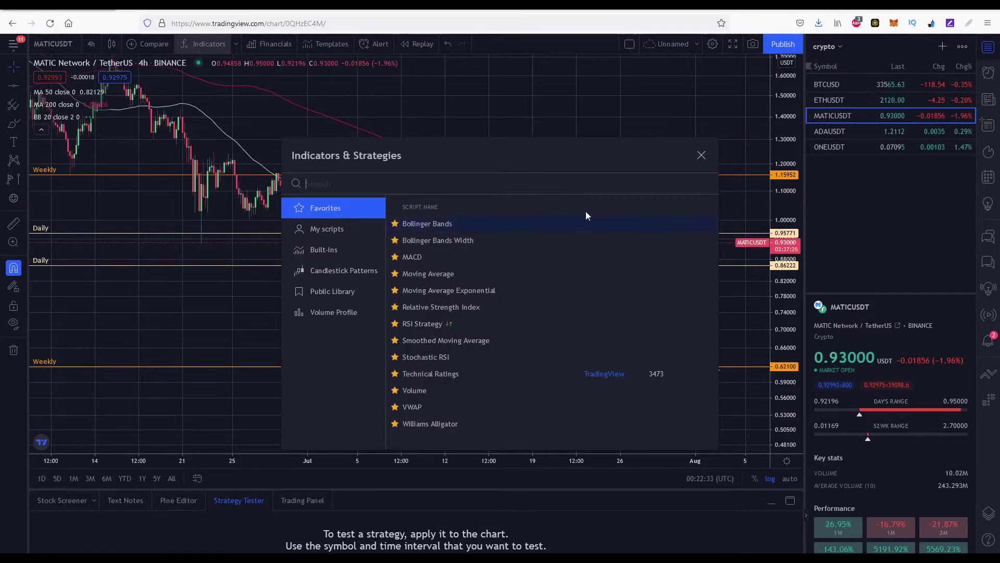
click(702, 155)
scroll(632, 177, up, 5)
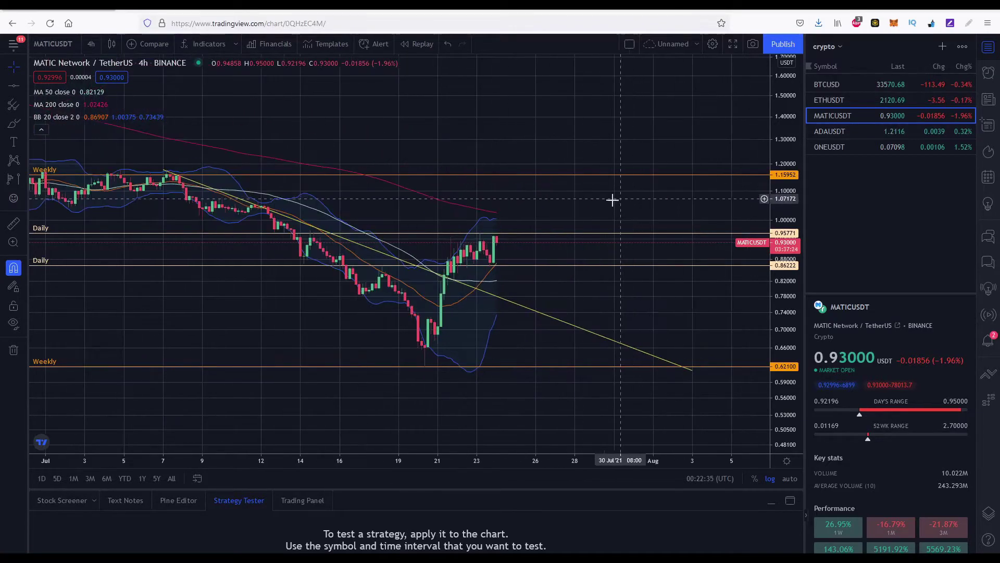
drag(408, 215, 457, 208)
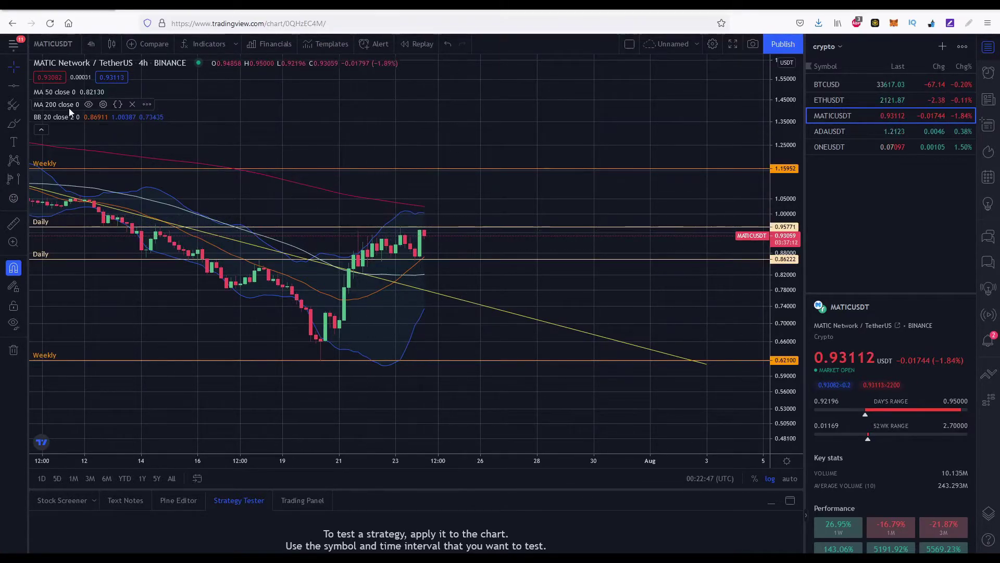
click(132, 117)
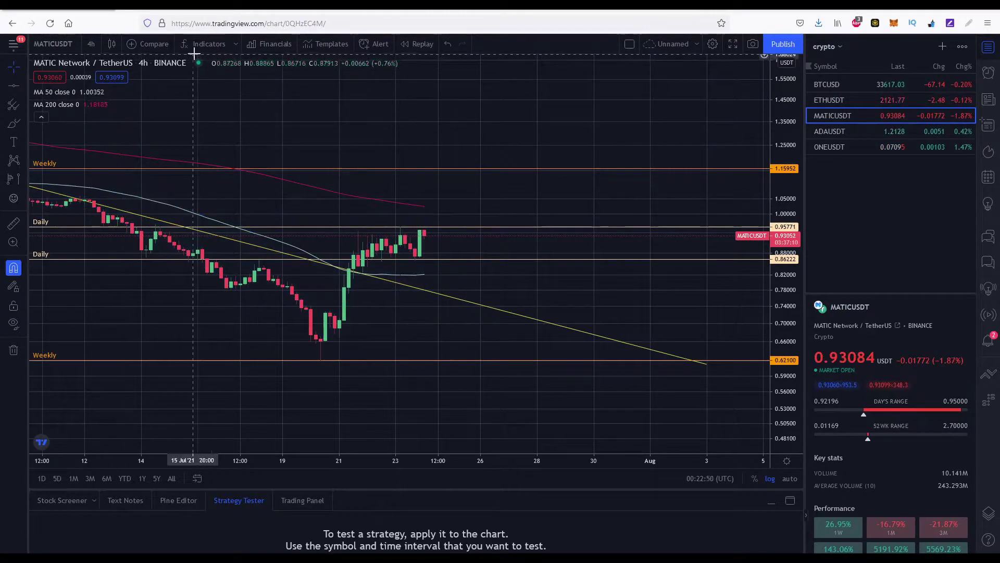
click(206, 44)
- Add Stochastic RSI as a pane and switch MATIC to the 1-day interval
click(436, 363)
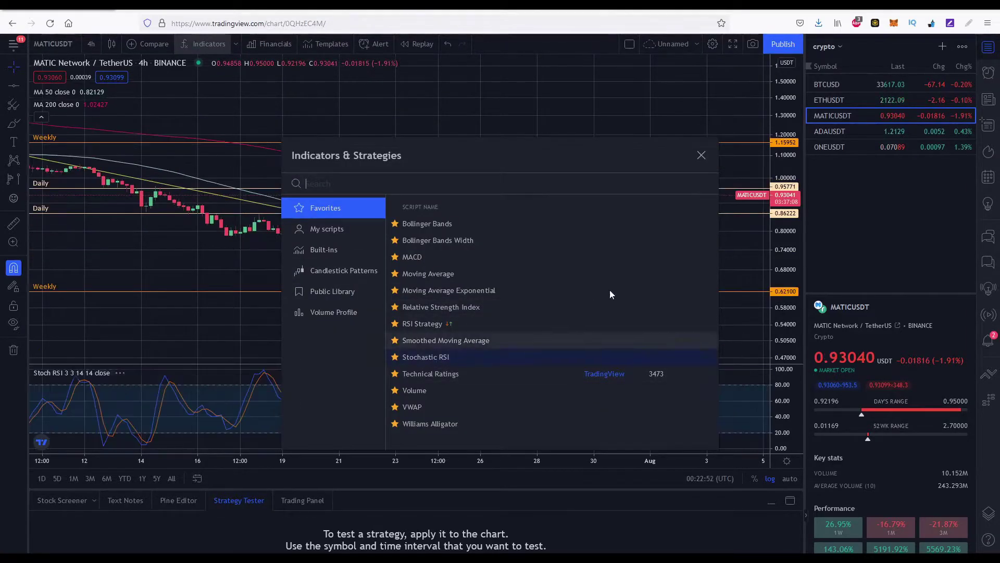
click(701, 155)
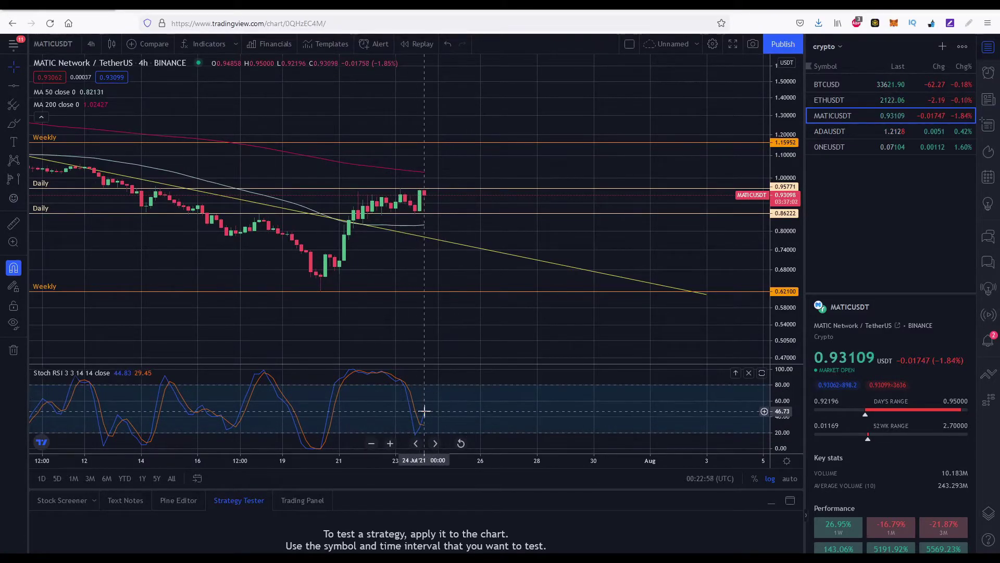
click(89, 43)
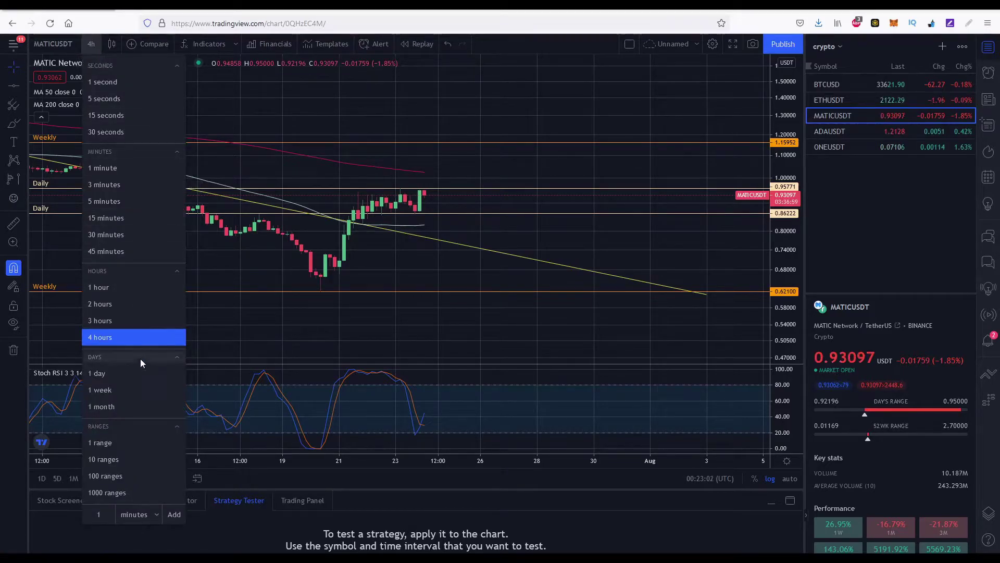
click(131, 368)
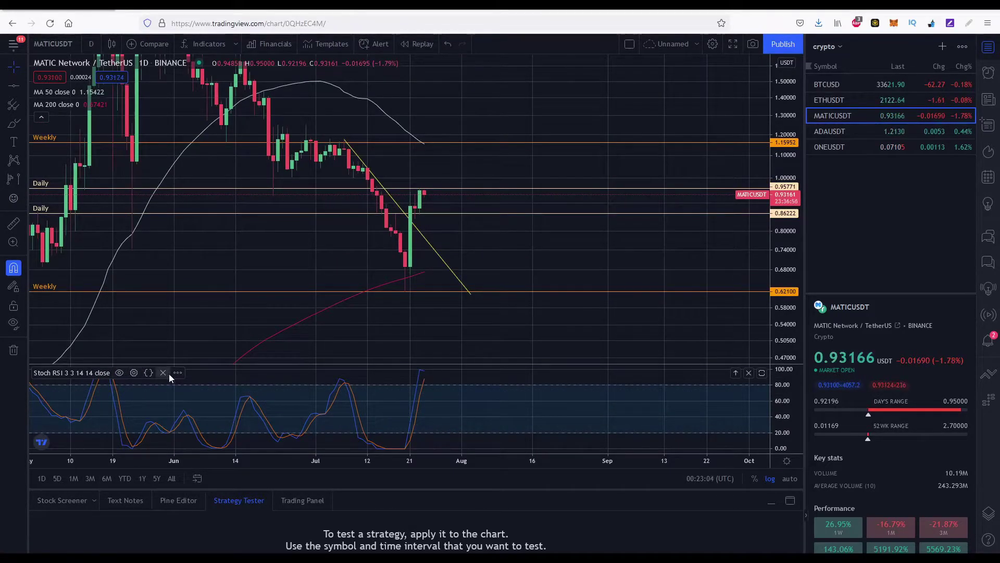
- Replace Stochastic RSI with Williams Alligator and hide the MA 200 line
click(163, 372)
click(204, 43)
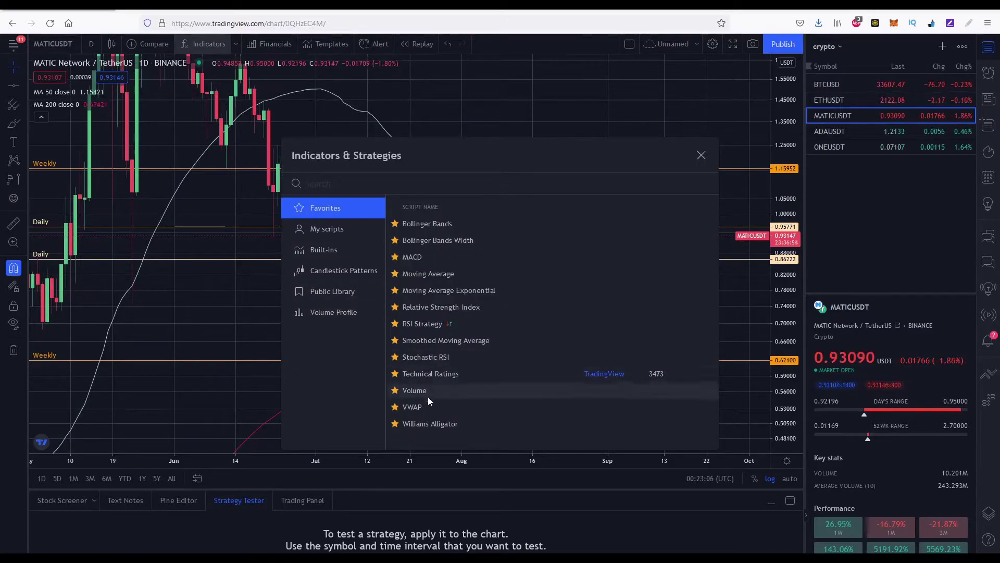
click(436, 424)
click(701, 155)
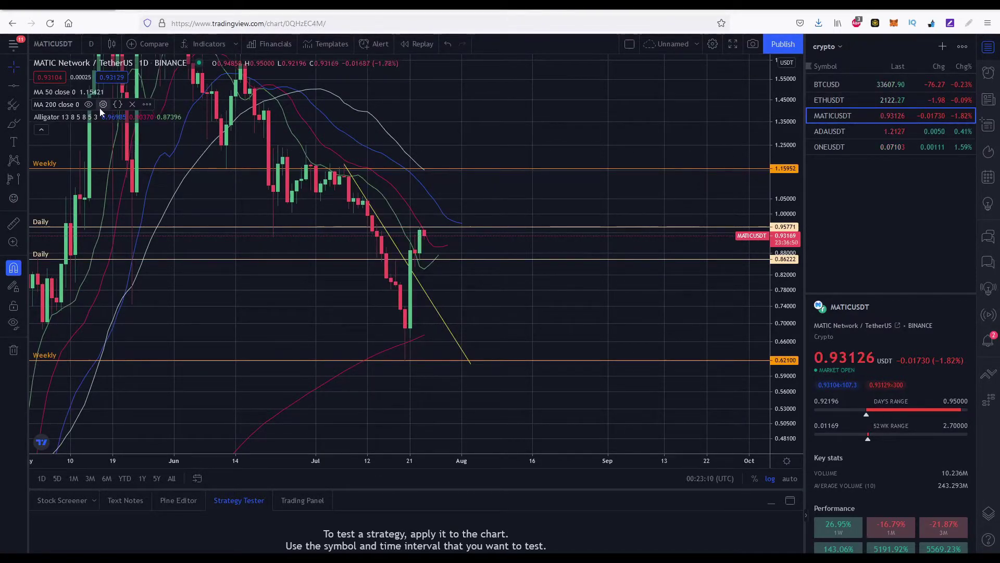
click(88, 104)
click(85, 92)
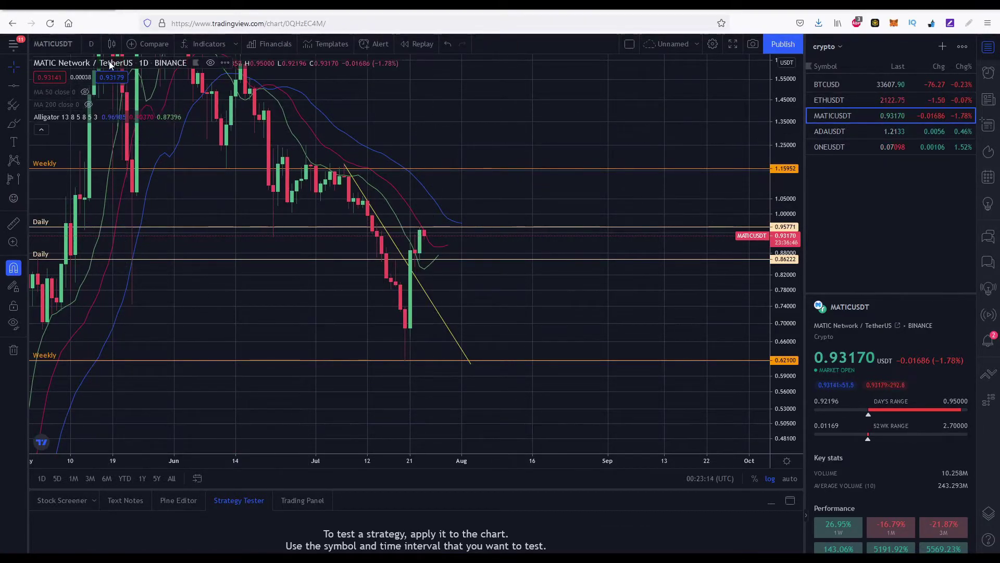
click(13, 125)
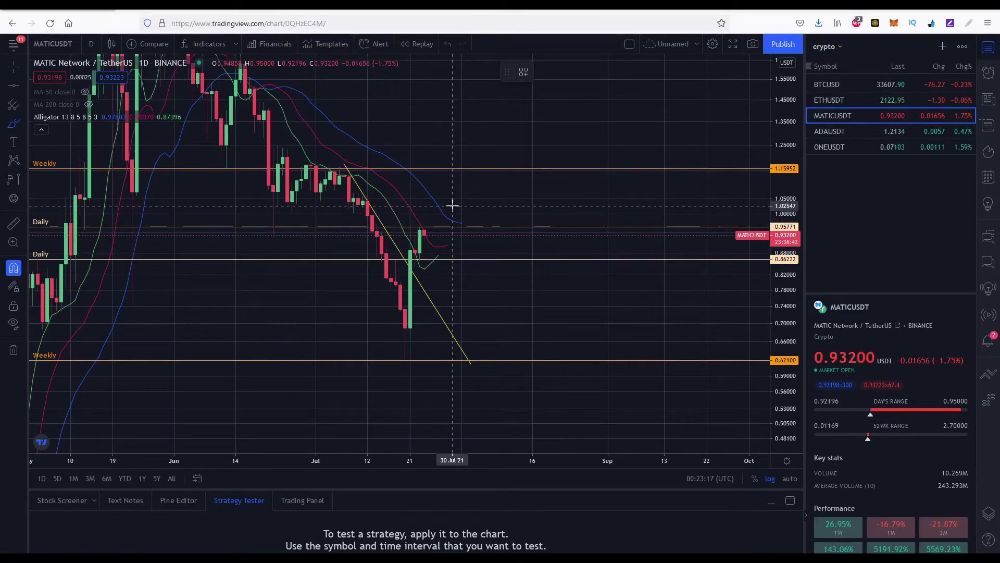
mouse_move(442, 208)
mouse_down()
mouse_move(420, 229)
mouse_move(453, 271)
mouse_move(439, 192)
mouse_up()
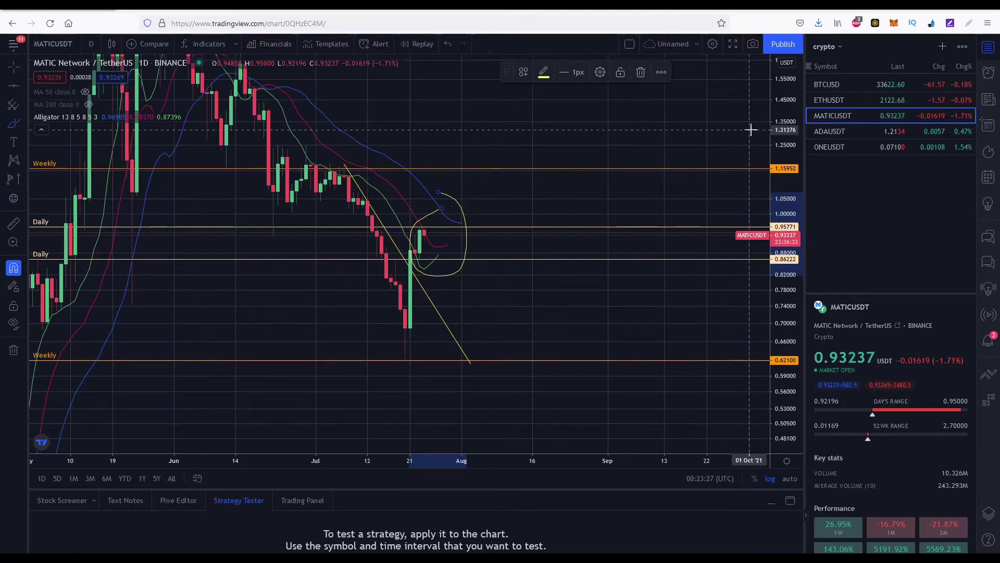
key(Delete)
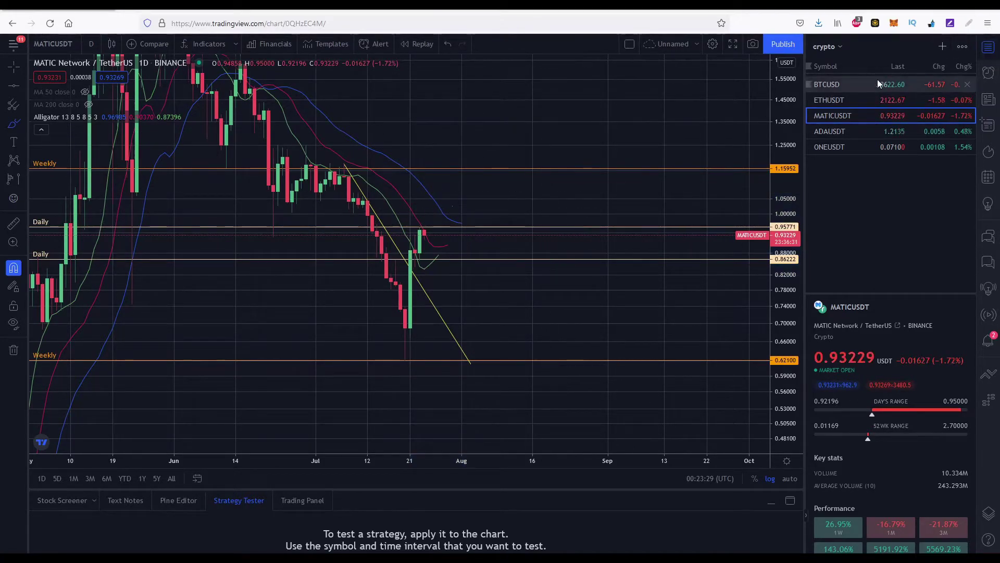
- Switch to BTCUSD and sketch, then delete, a freehand mark on it
click(854, 84)
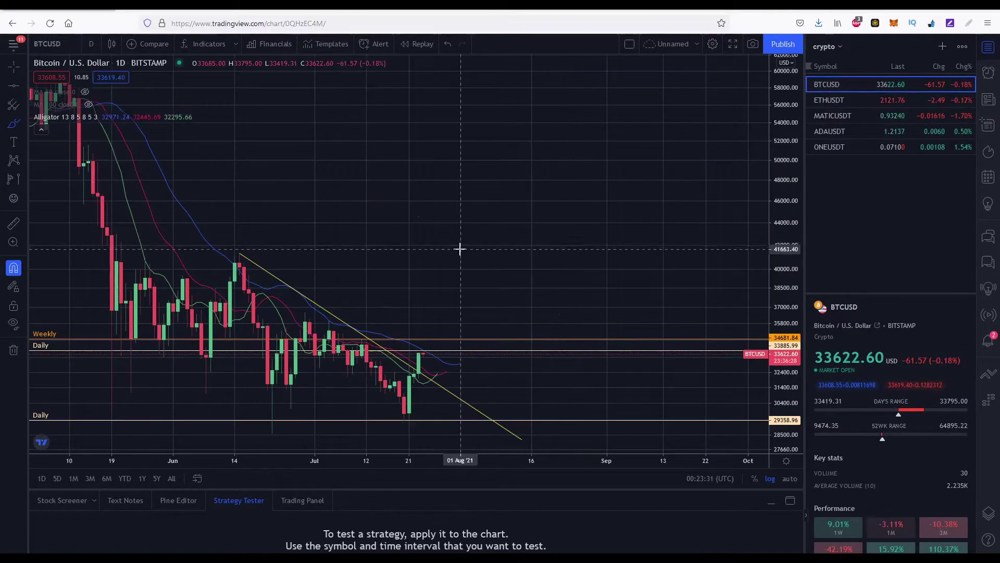
drag(461, 244, 494, 133)
key(Delete)
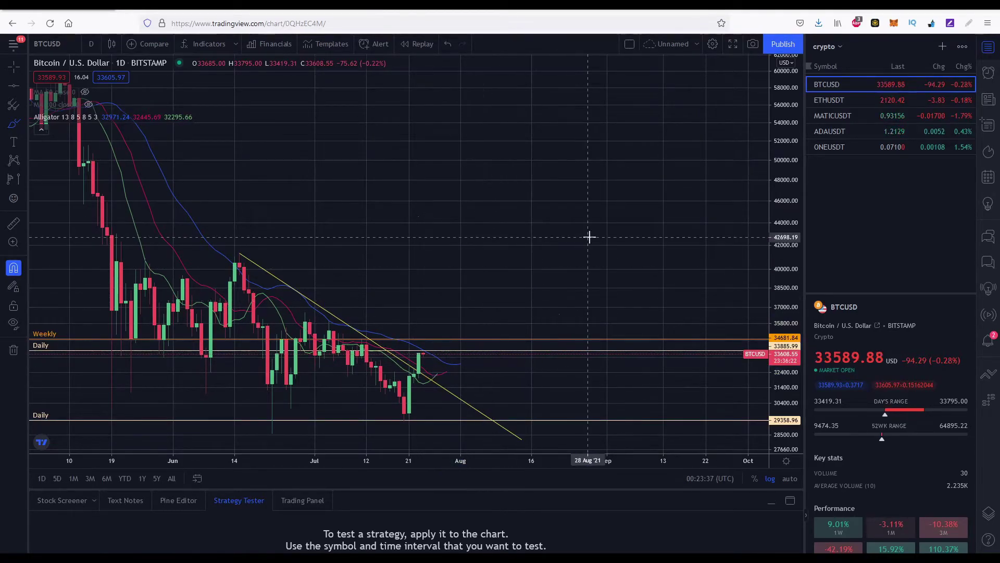
- Pass through ETHUSDT and load the MATICUSDT daily chart with its levels
click(824, 104)
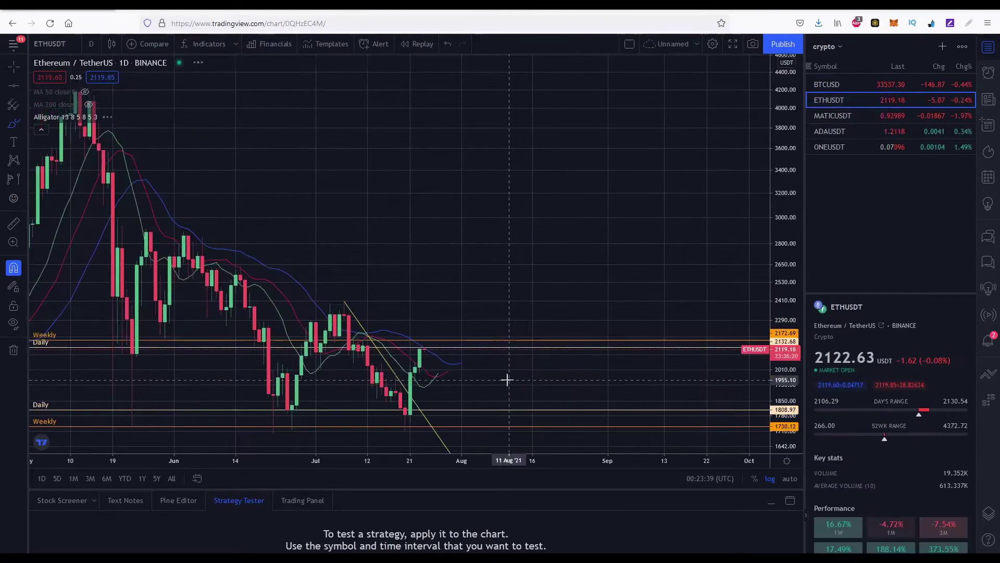
drag(435, 372, 488, 257)
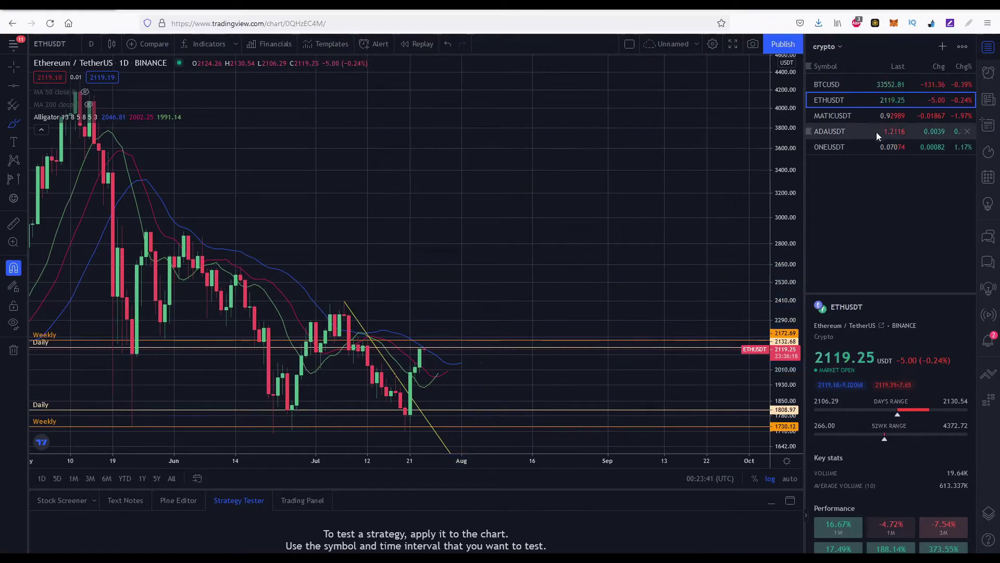
click(861, 119)
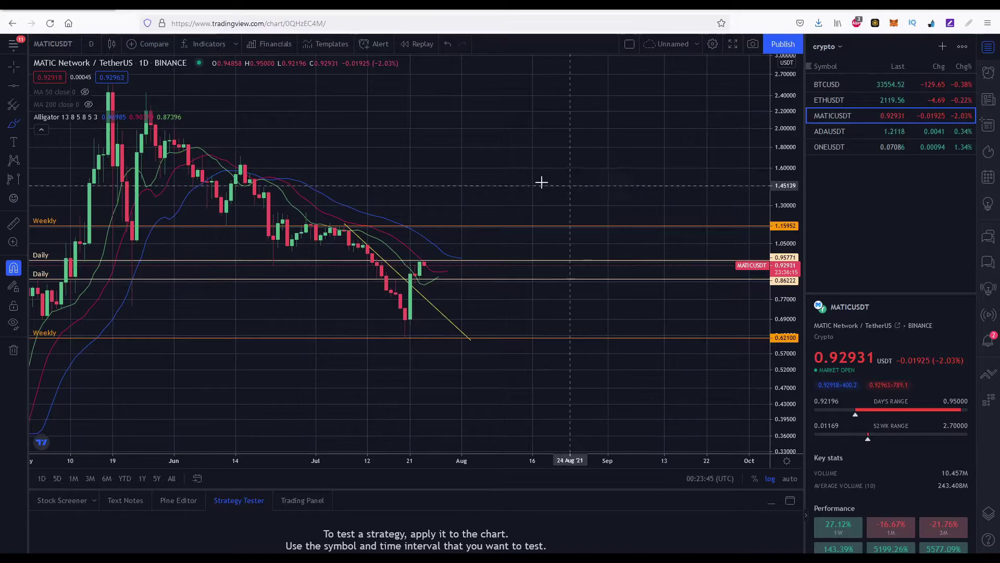
mouse_move(37, 90)
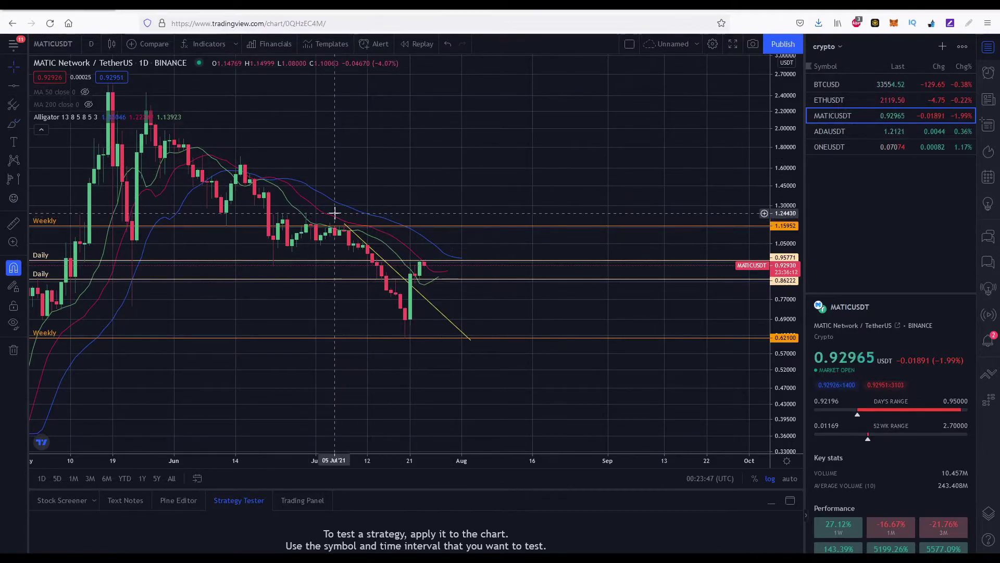
mouse_move(107, 118)
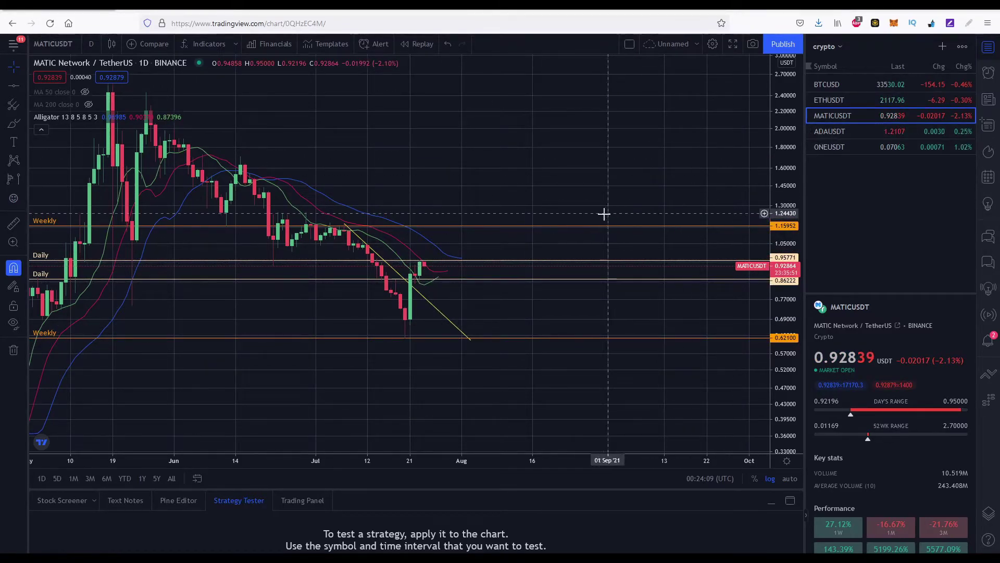
- Load the ADAUSDT daily chart from the watchlist
click(855, 134)
scroll(431, 127, up, 3)
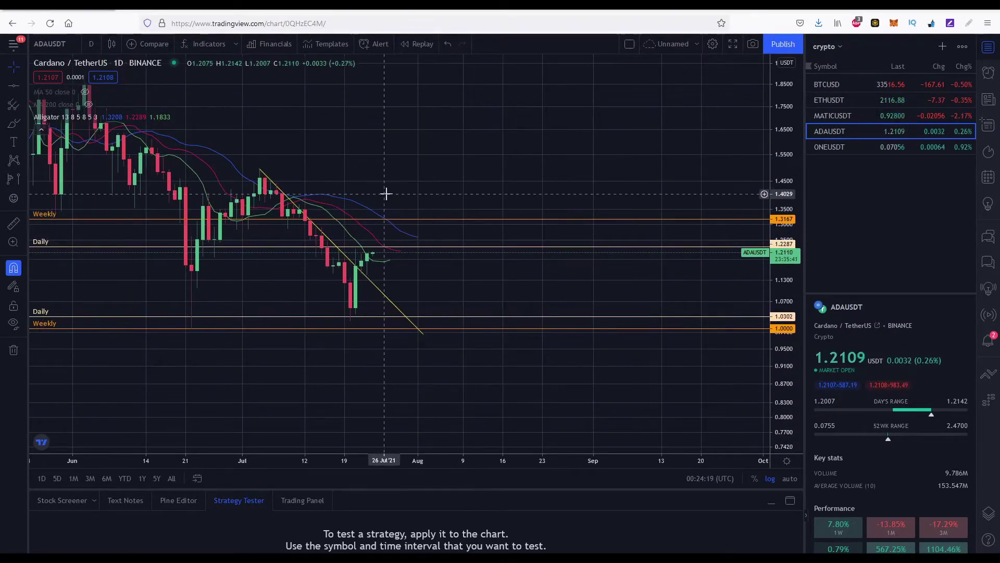
scroll(399, 180, down, 1)
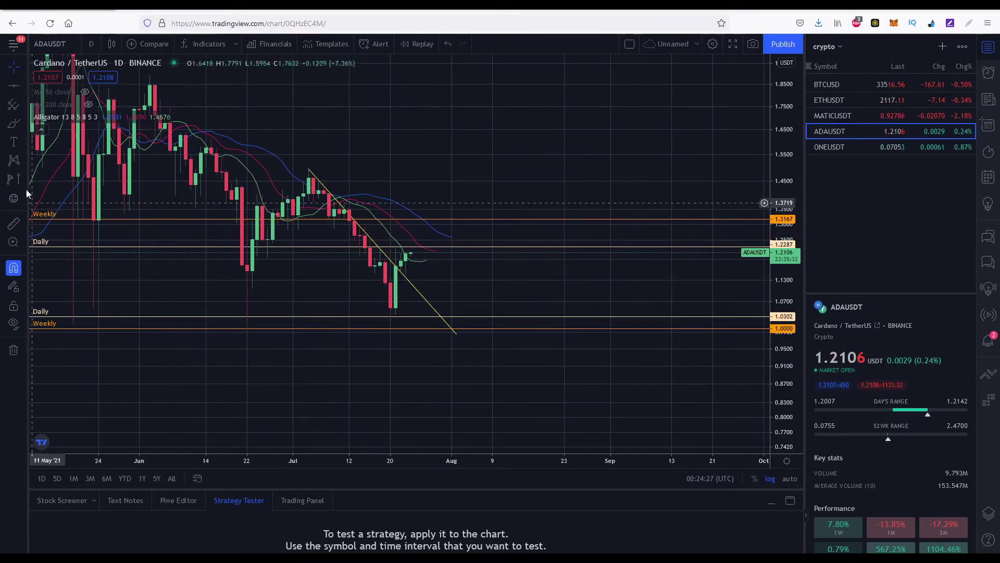
- Unhide MA 200 and MA 50, remove MA 50, and open Indicators & Strategies
click(89, 104)
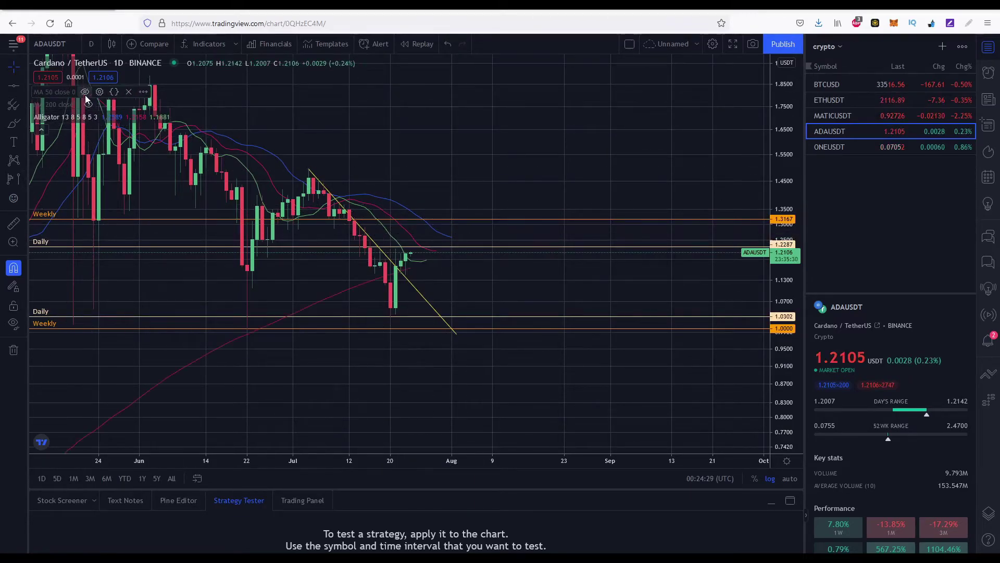
click(85, 93)
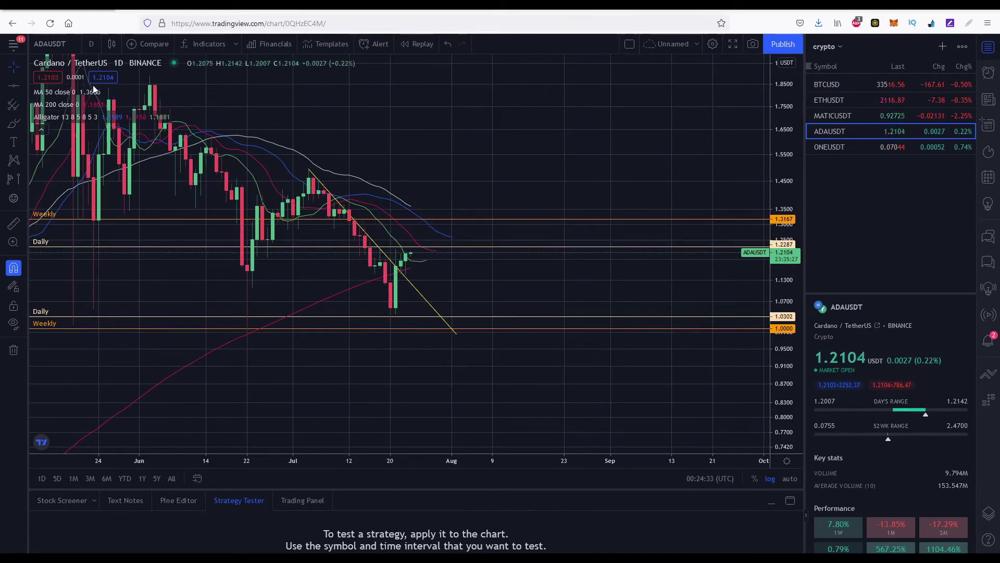
click(131, 91)
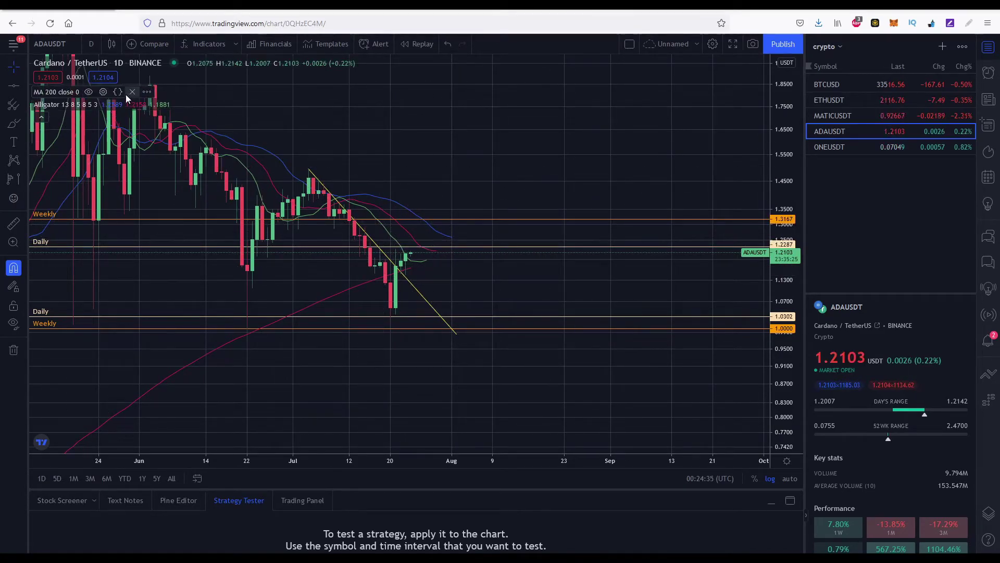
click(208, 44)
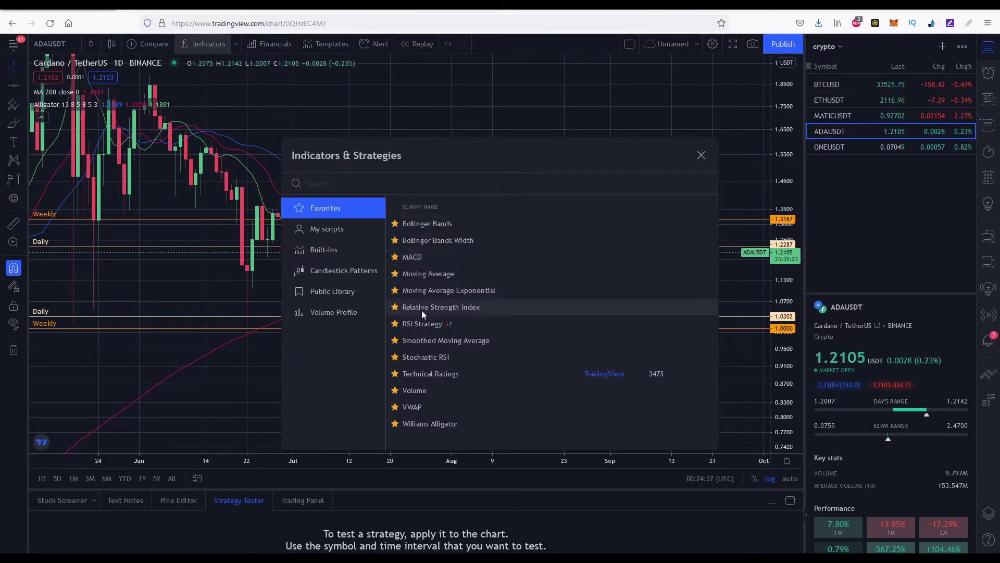
- Add a Moving Average to the ADA chart and set its length to 50
click(434, 273)
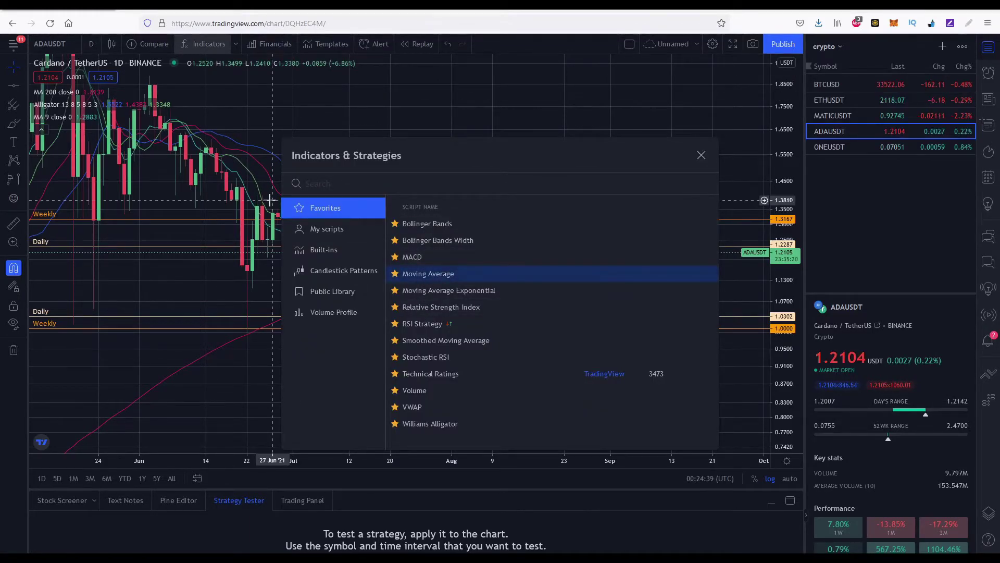
click(701, 155)
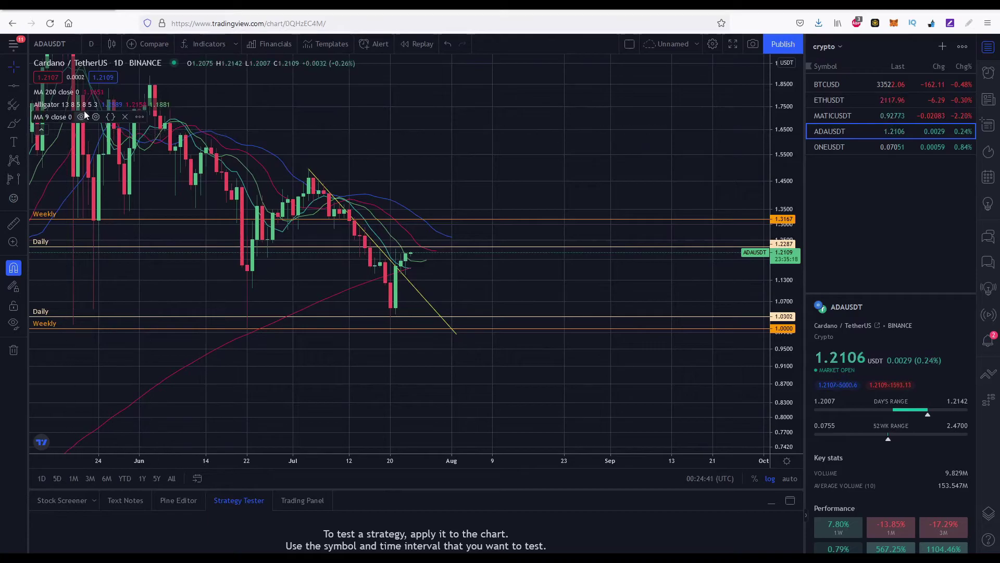
click(96, 116)
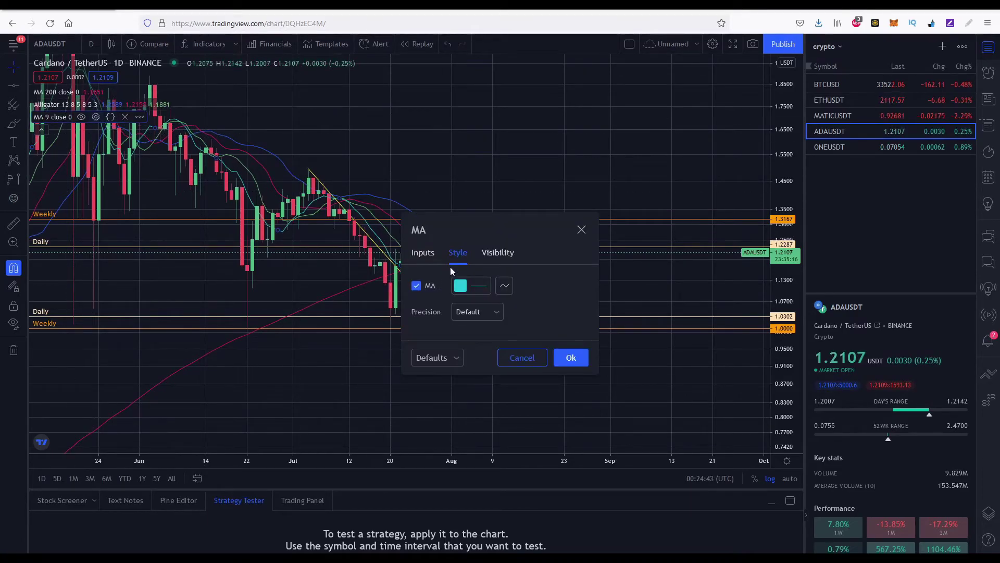
click(422, 252)
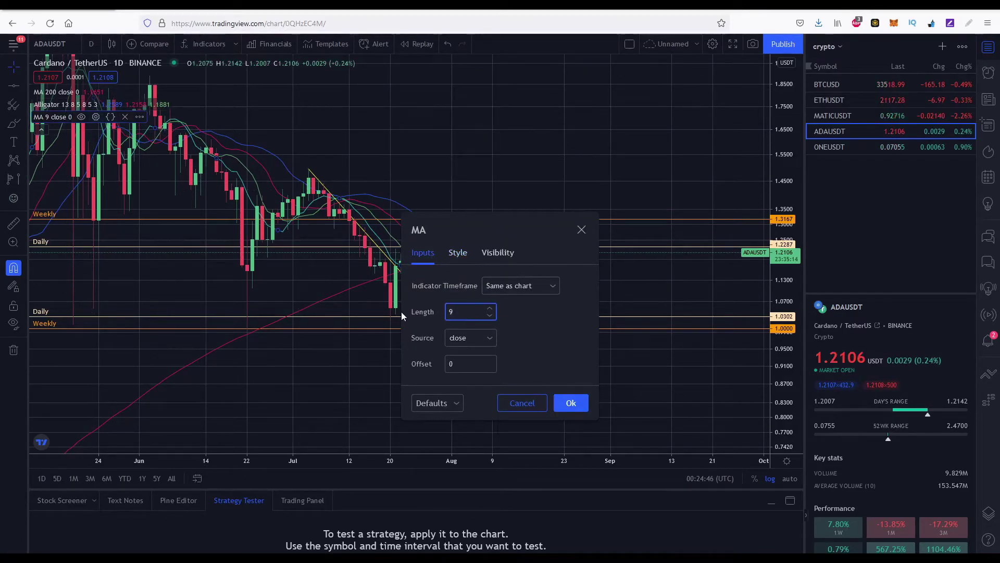
key(BackSpace)
text(50)
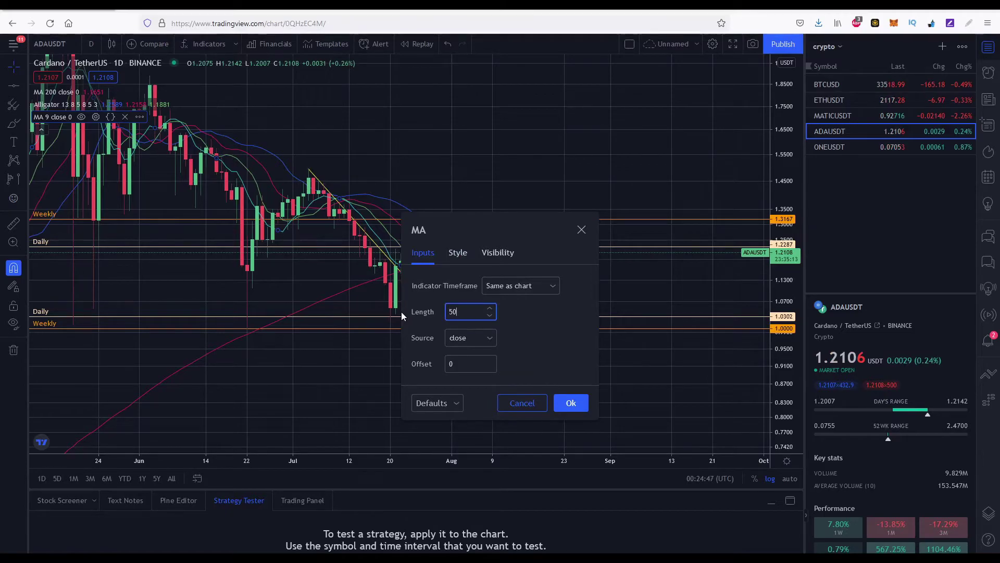
click(458, 252)
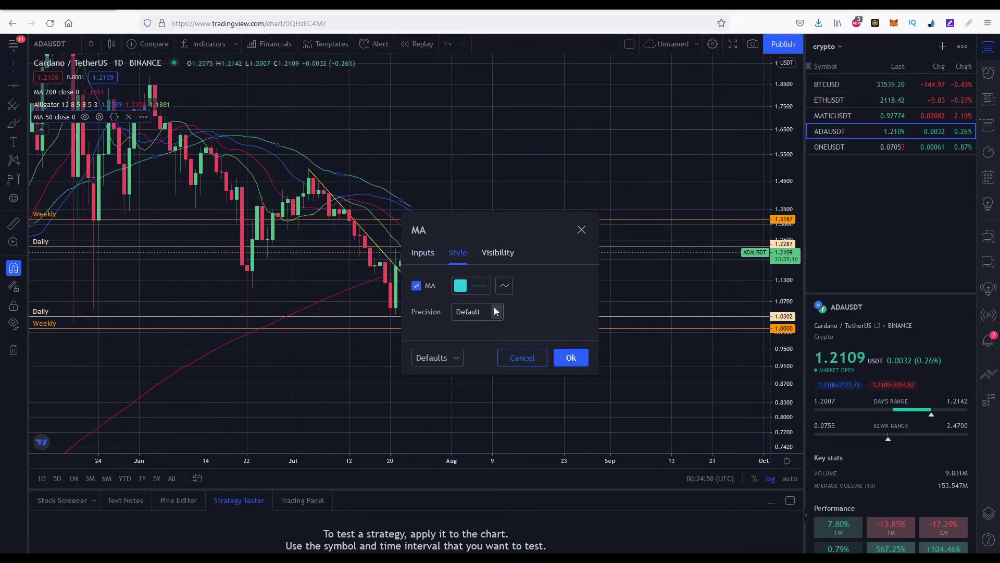
- Colour the MA 50 line light cyan and confirm the settings
click(471, 285)
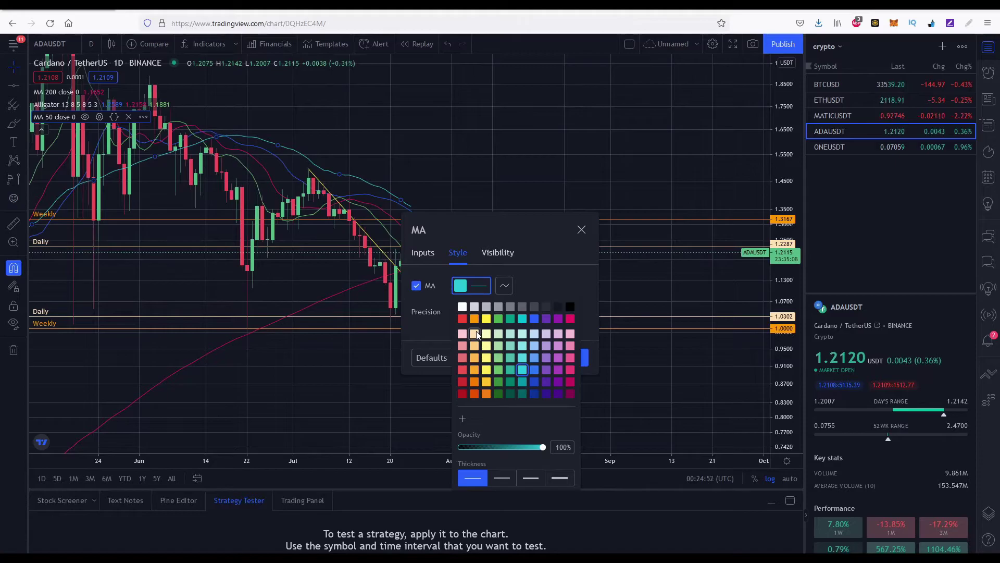
click(534, 357)
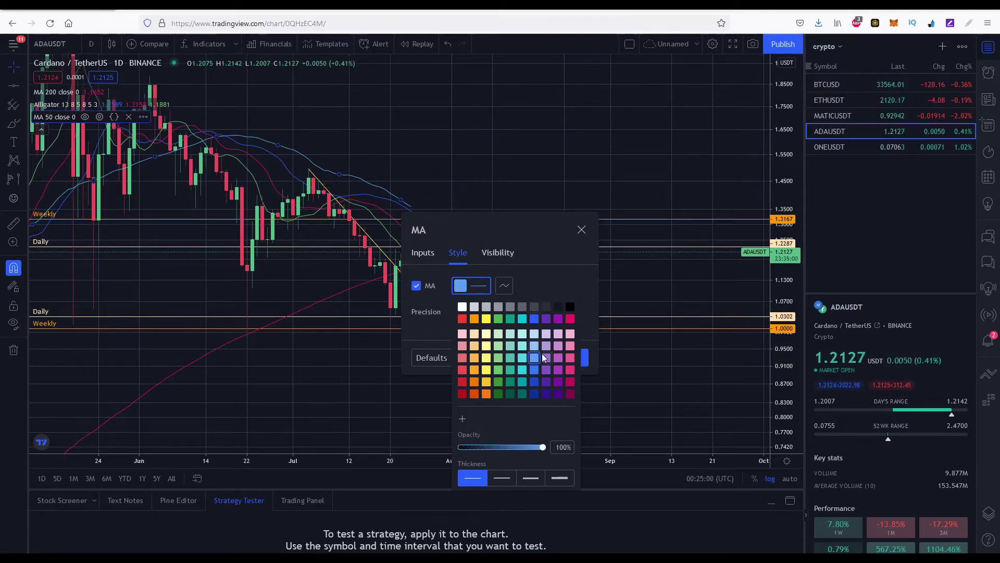
click(523, 333)
click(577, 267)
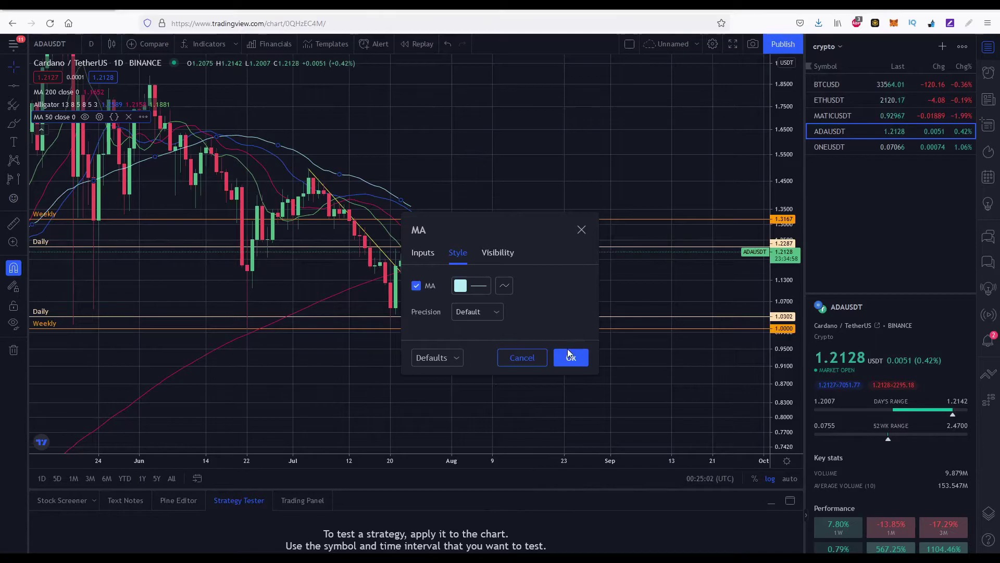
click(573, 357)
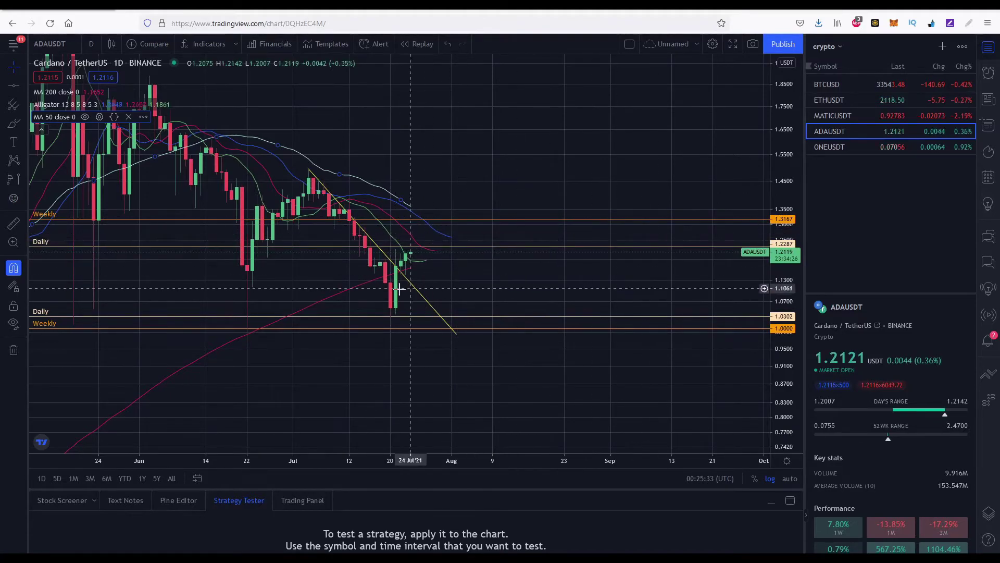
- Load ONEUSDT and raise the upper Weekly level to about 0.0933 and upper Daily to 0.0725
click(849, 149)
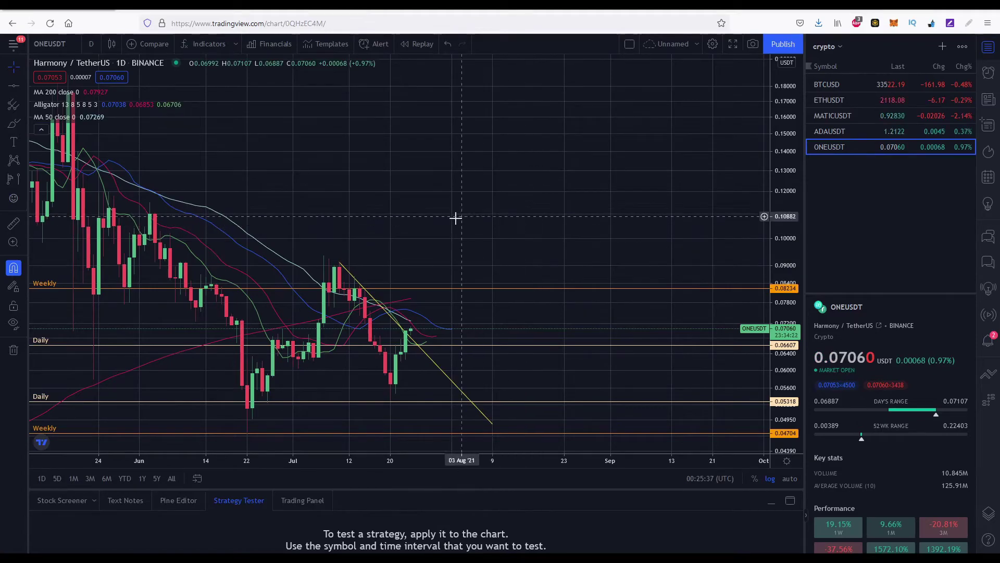
drag(497, 199, 531, 127)
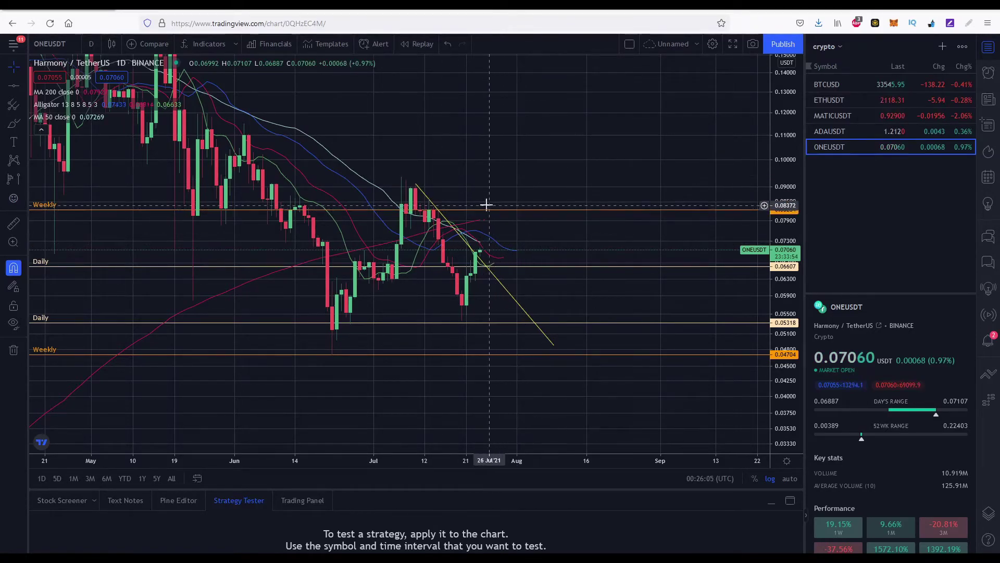
drag(482, 215, 400, 177)
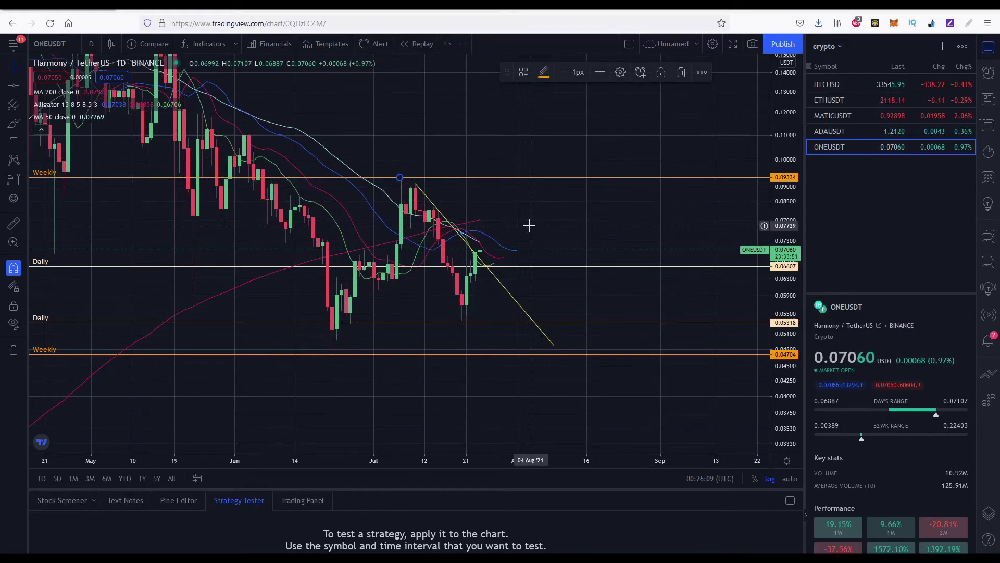
drag(525, 266, 478, 241)
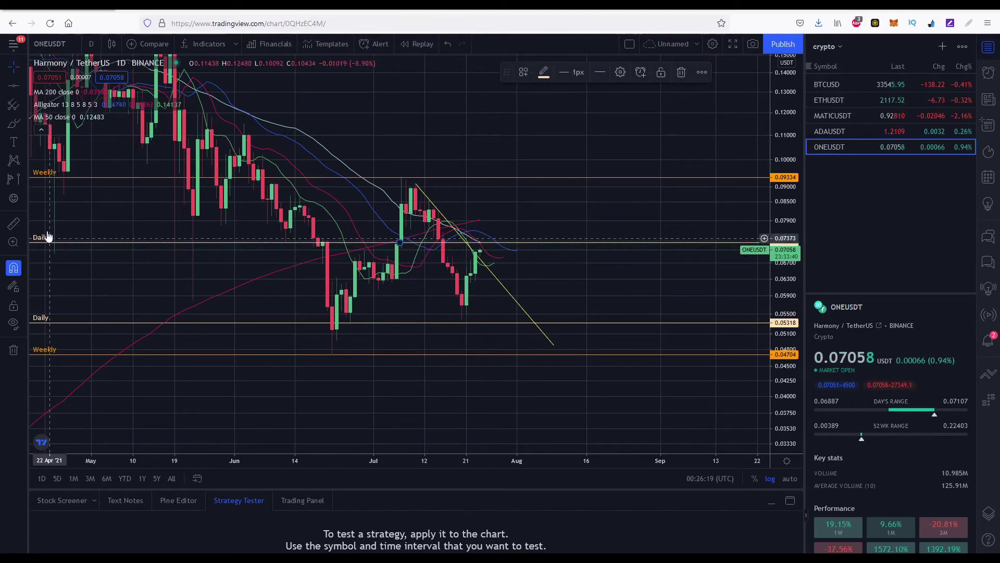
- Remove the Alligator and draw a fixed-range volume profile from 3 June to 24 July
click(150, 104)
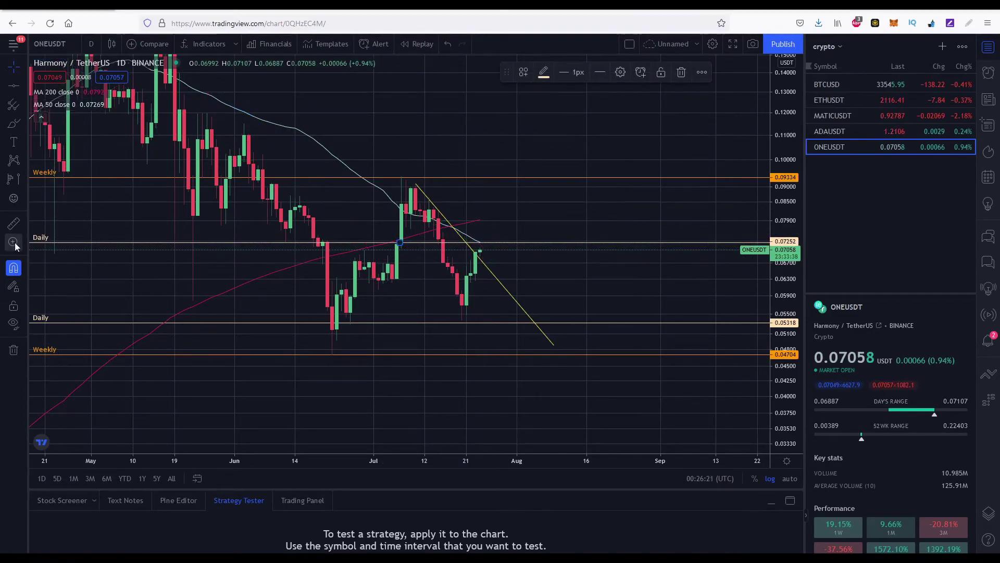
click(16, 180)
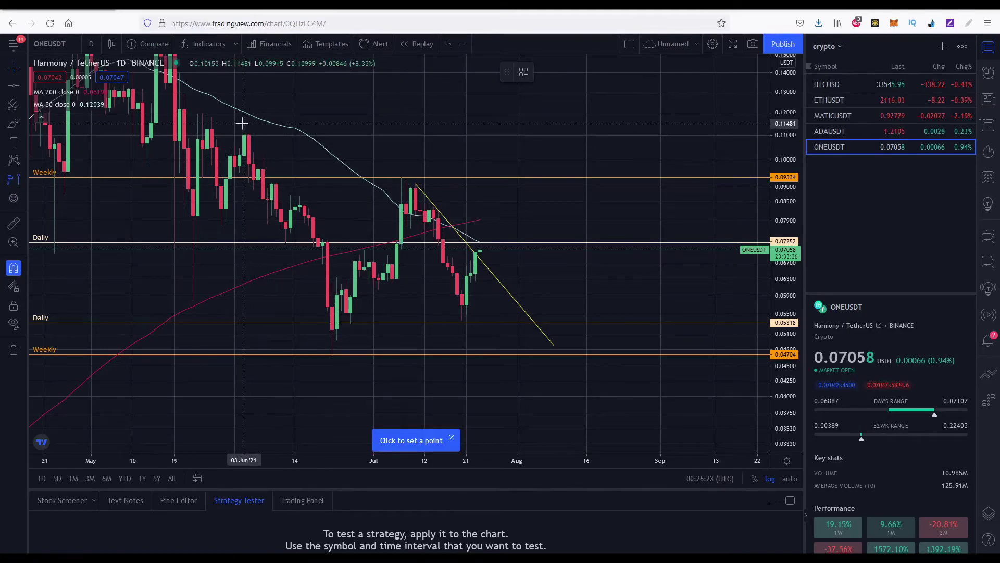
click(245, 123)
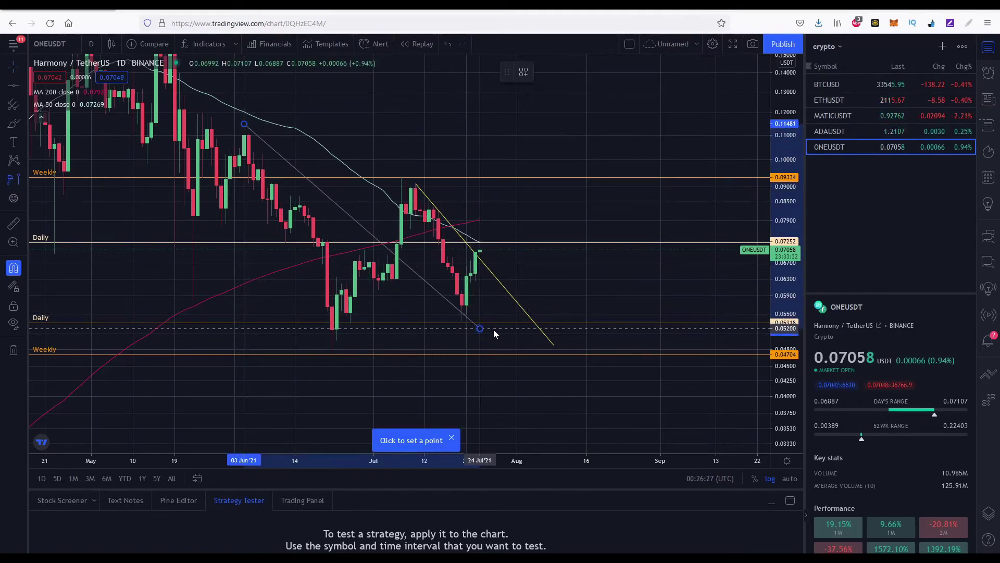
click(504, 355)
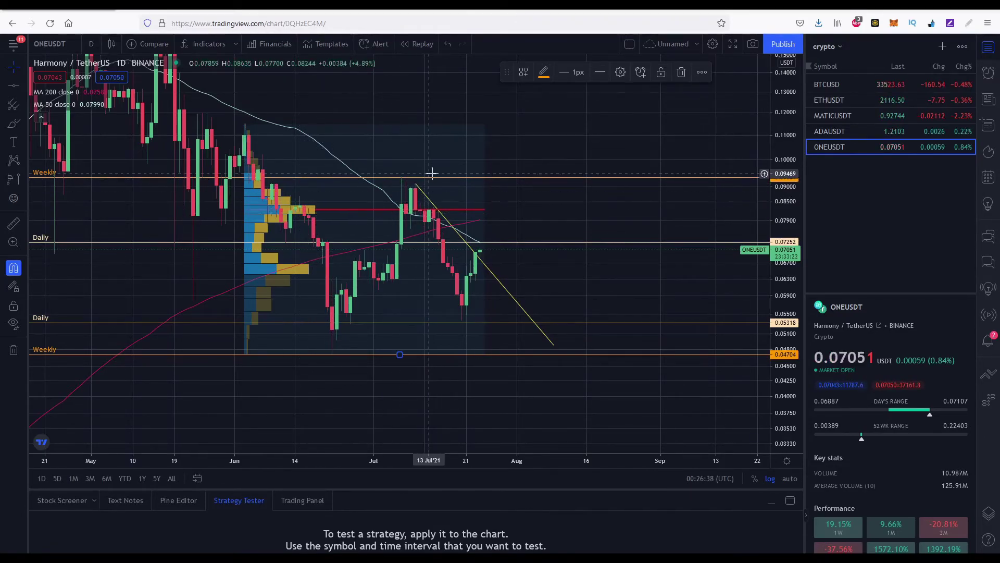
- Move the upper Weekly level to 0.0831, lower Daily to 0.0645, and lower Weekly to 0.0539
mouse_move(545, 177)
mouse_down()
mouse_move(485, 207)
mouse_move(433, 207)
mouse_up()
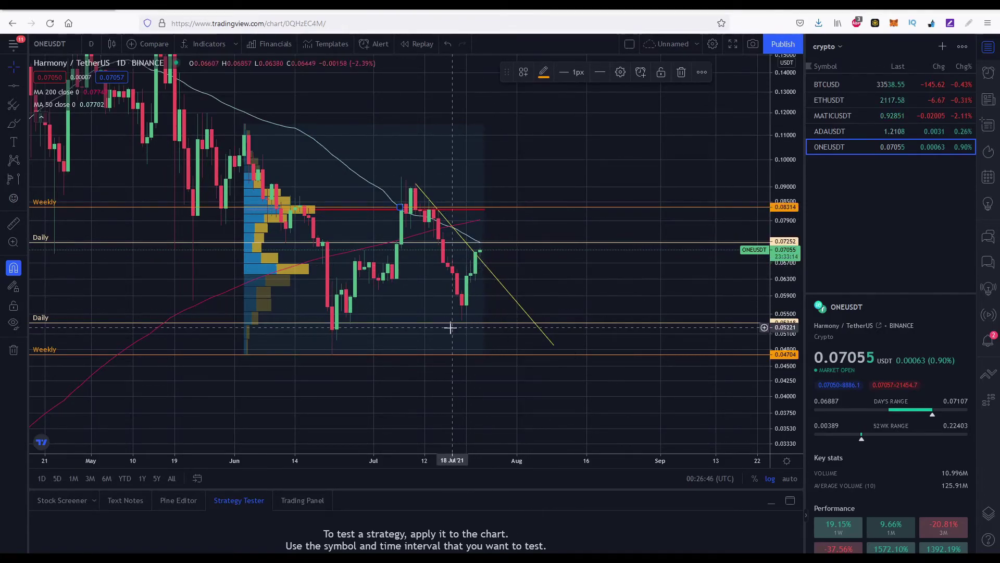
mouse_move(448, 327)
mouse_down()
mouse_move(461, 289)
mouse_move(484, 273)
mouse_move(471, 278)
mouse_up()
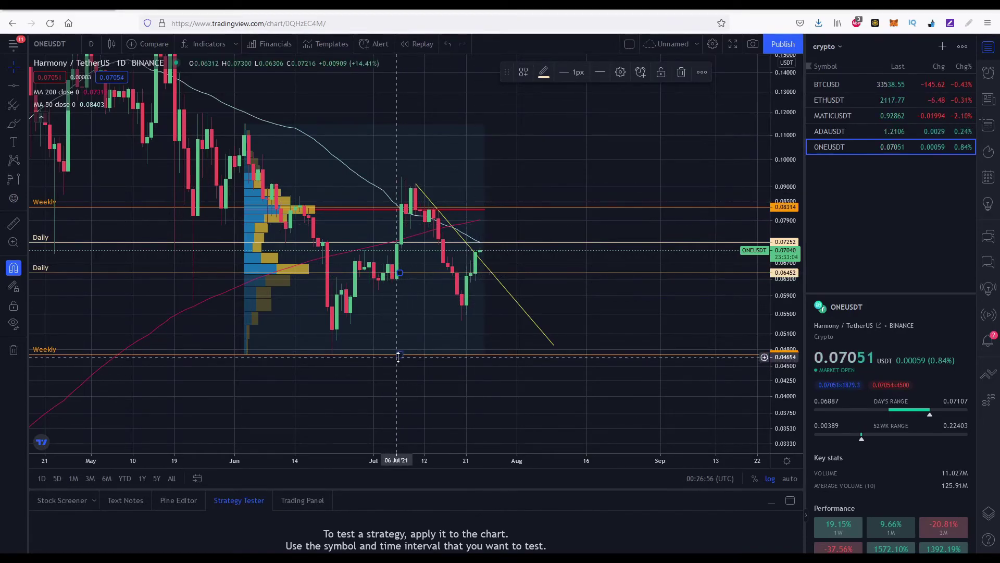
mouse_move(397, 356)
mouse_down()
mouse_move(426, 315)
mouse_move(464, 321)
mouse_up()
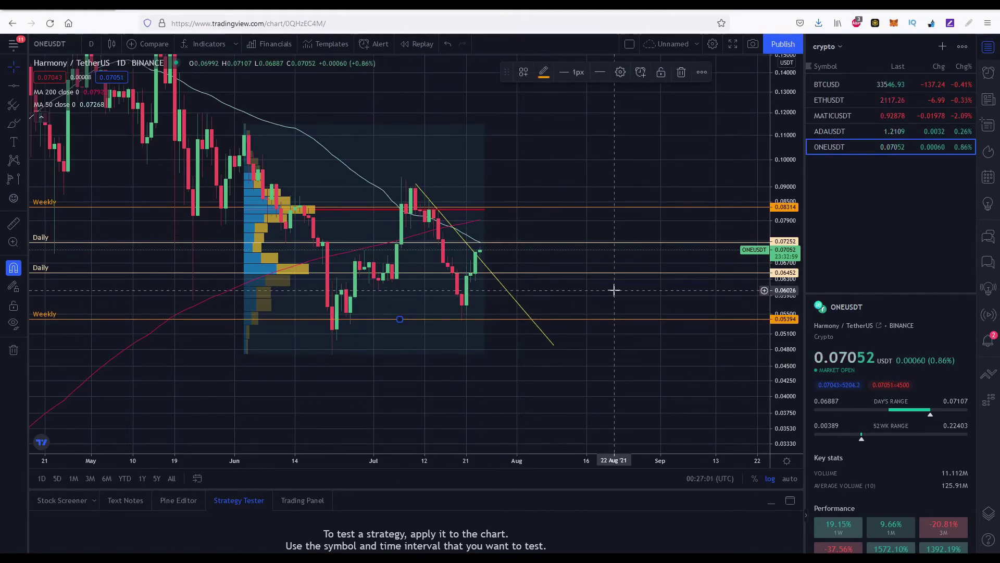